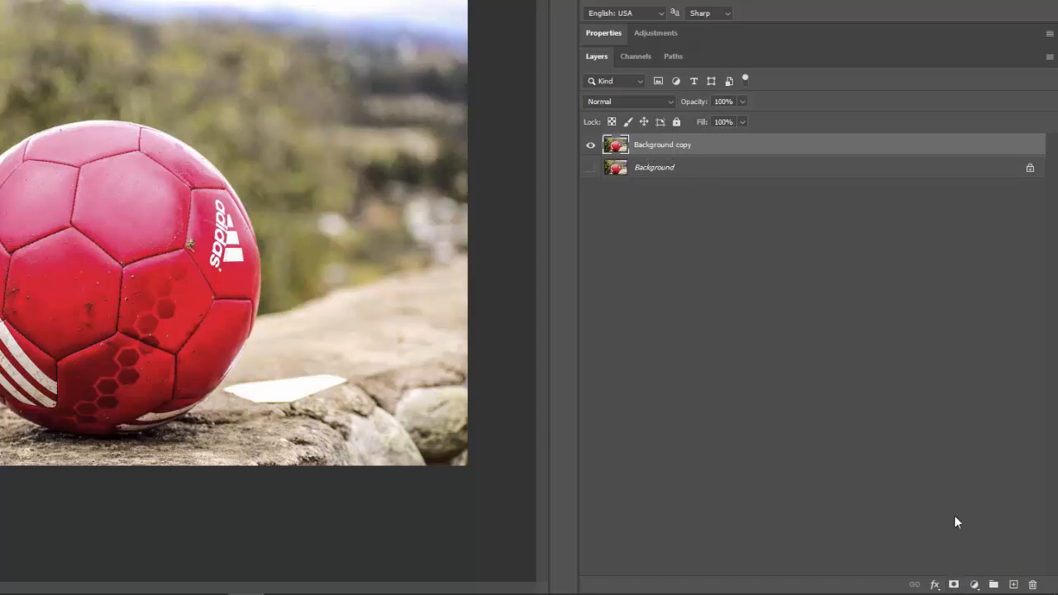
- Add a layer mask to the Background copy layer and get the Brush tool ready for painting on it
left_click(954, 586)
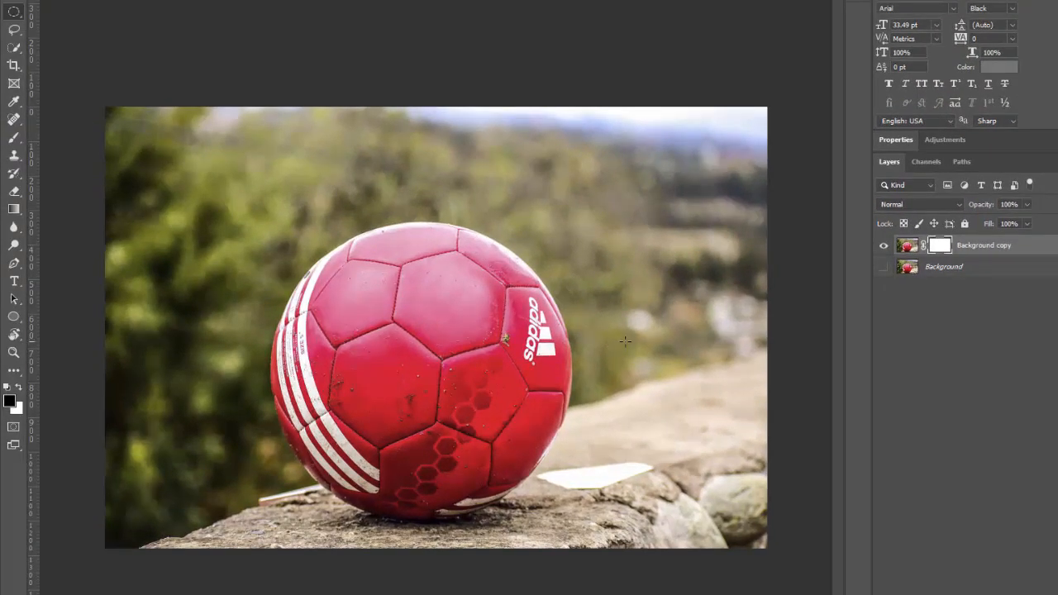
key("b")
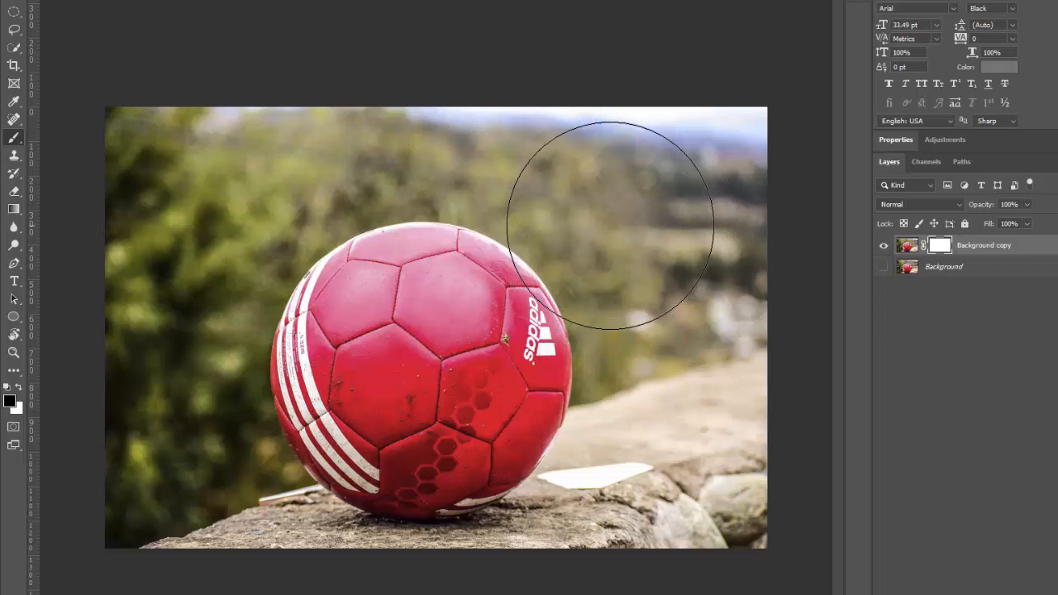
key("bracketleft")
key("bracketleft")
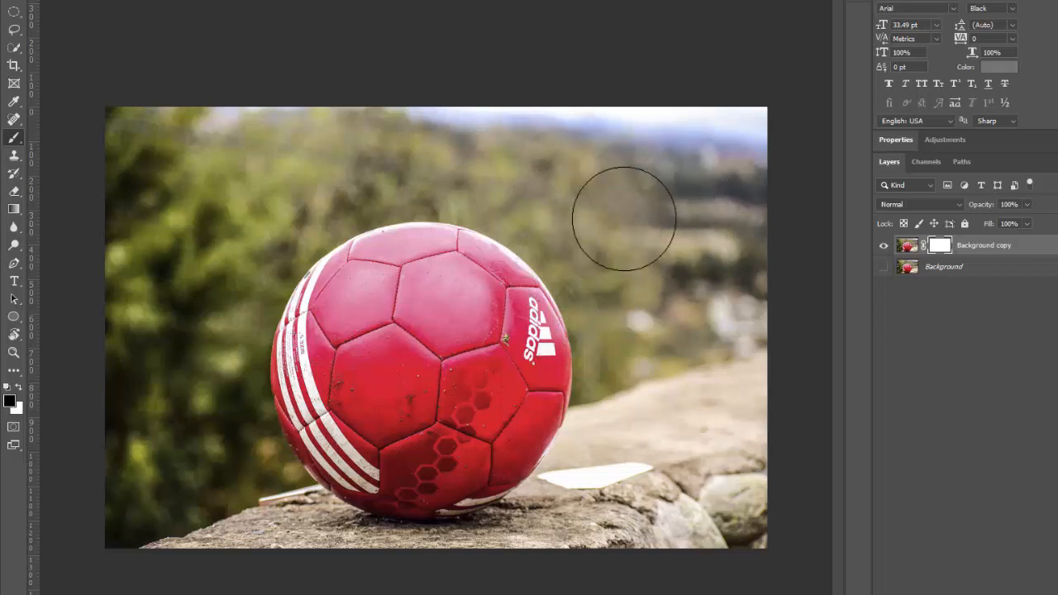
key("bracketright")
key("bracketright")
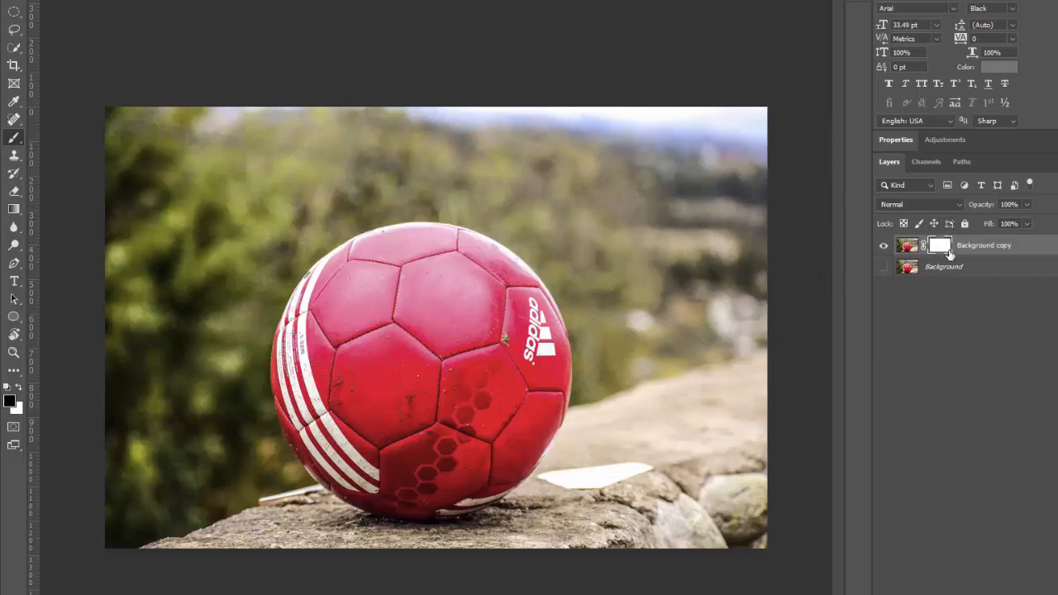
- Paint a blue stroke directly on the Background copy layer's image instead of its mask, and undo the stroke
left_click(908, 248)
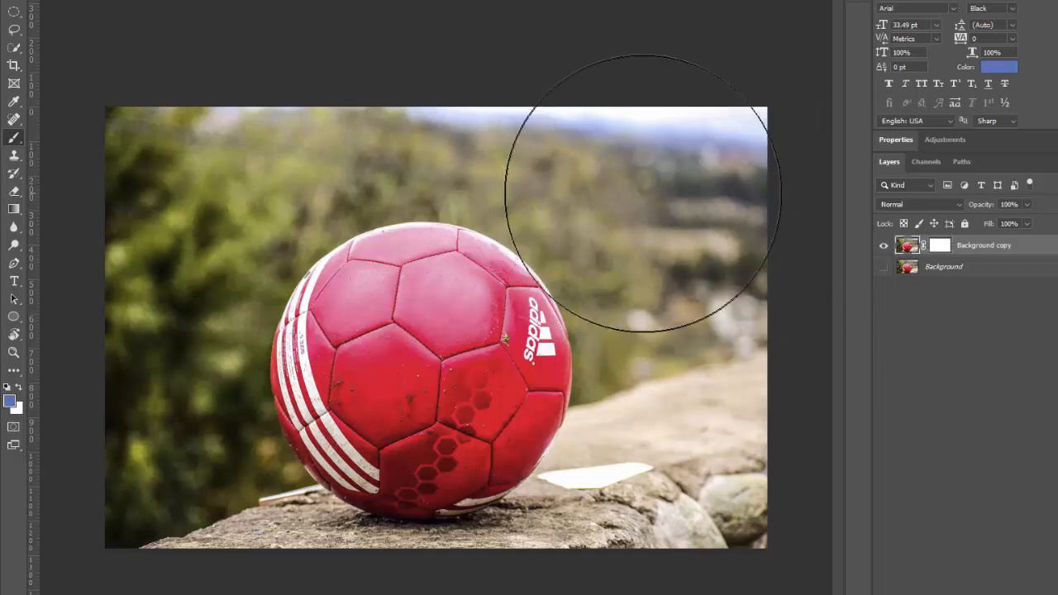
left_click_drag(527, 149, 615, 230)
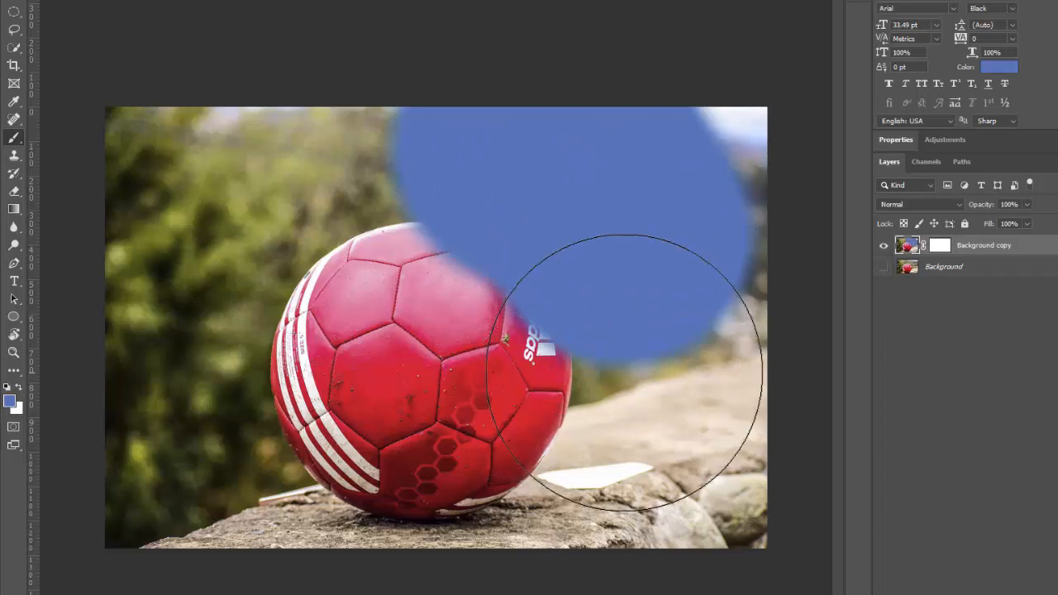
key("ctrl+z")
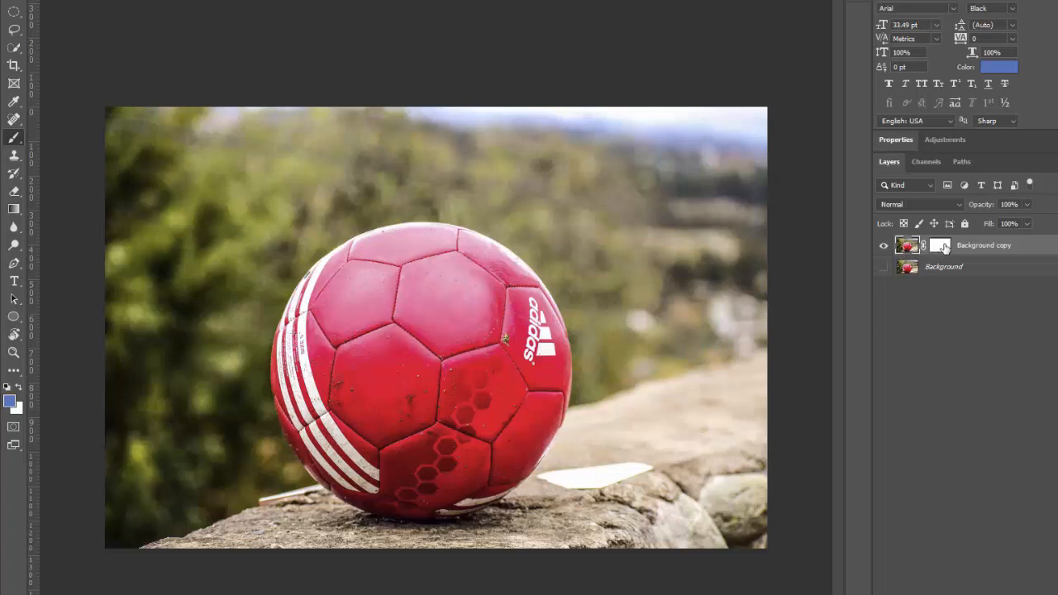
- Paint black on the Background copy layer's mask to hide the scenery around the soccer ball
left_click(938, 250)
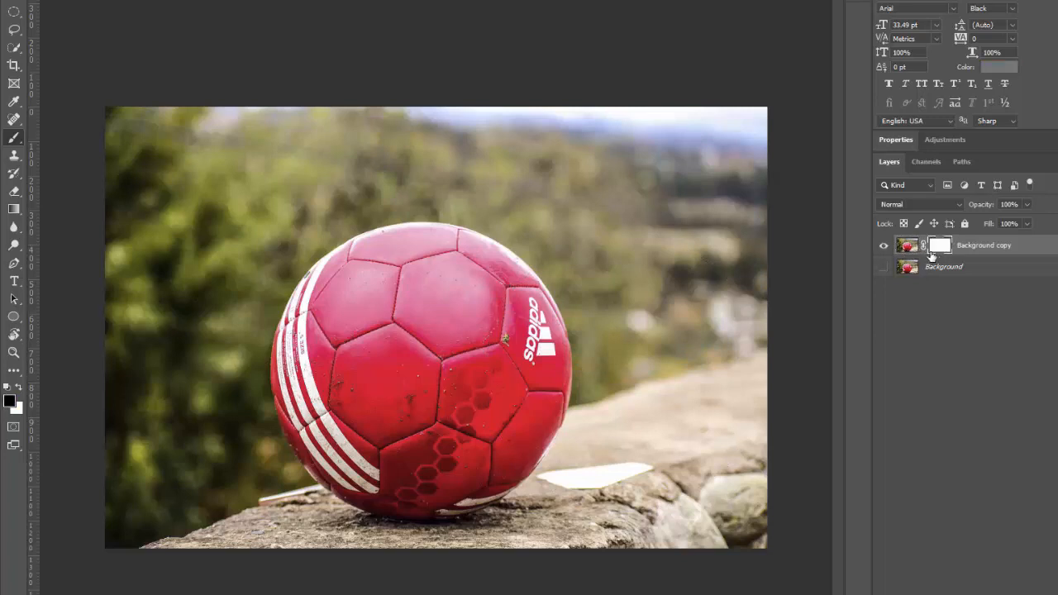
left_click(18, 389)
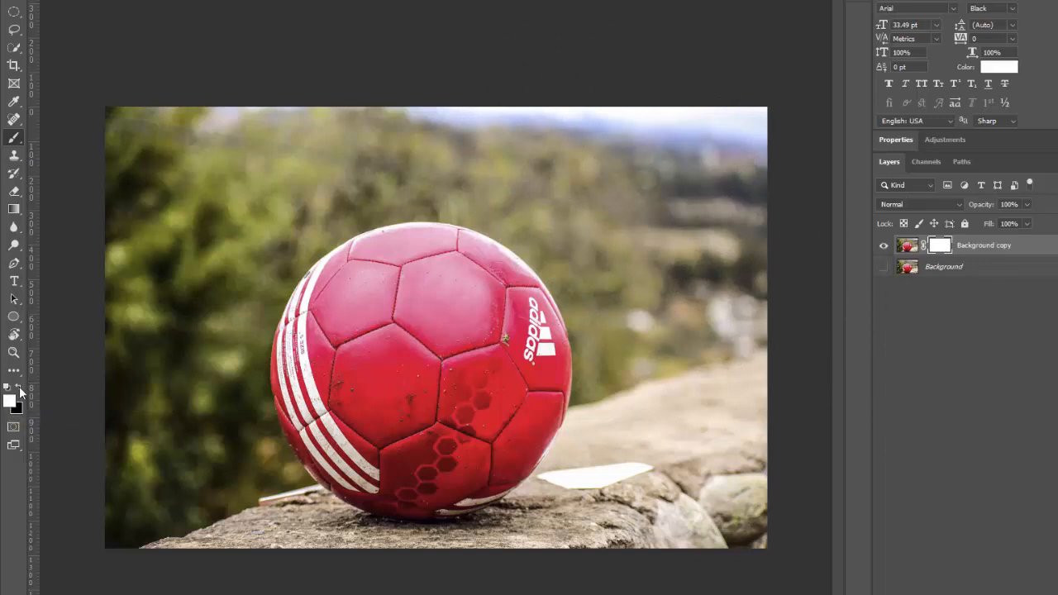
left_click(20, 389)
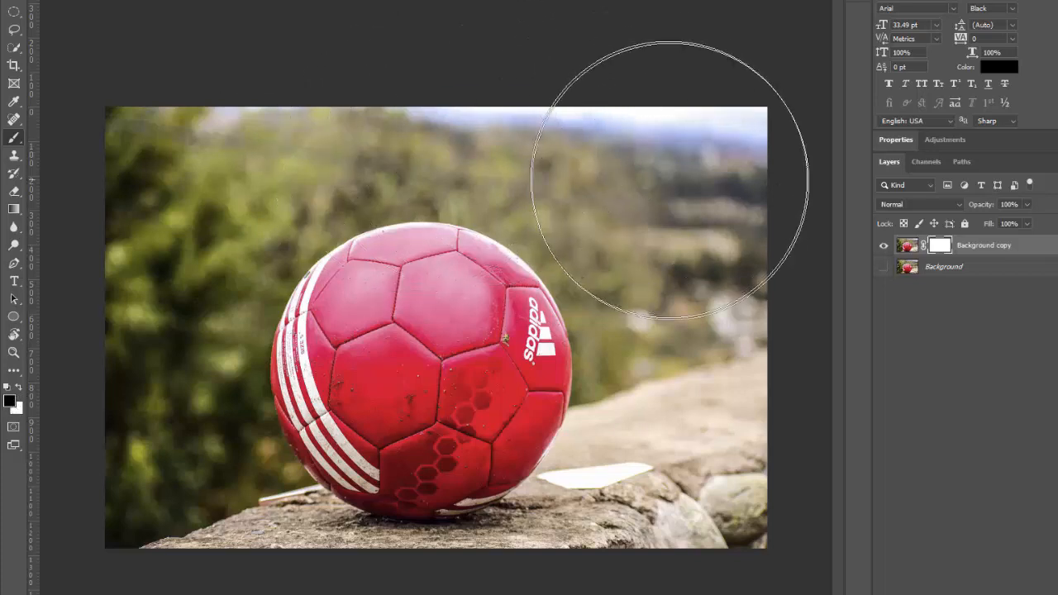
mouse_move(681, 198)
left_mouse_down()
mouse_move(618, 146)
mouse_move(312, 52)
mouse_move(164, 237)
mouse_move(154, 446)
mouse_move(189, 579)
mouse_move(263, 593)
mouse_move(619, 593)
mouse_move(734, 511)
mouse_move(761, 347)
mouse_move(687, 176)
mouse_move(732, 378)
mouse_move(653, 495)
mouse_move(507, 586)
mouse_move(732, 504)
mouse_move(722, 519)
left_mouse_up()
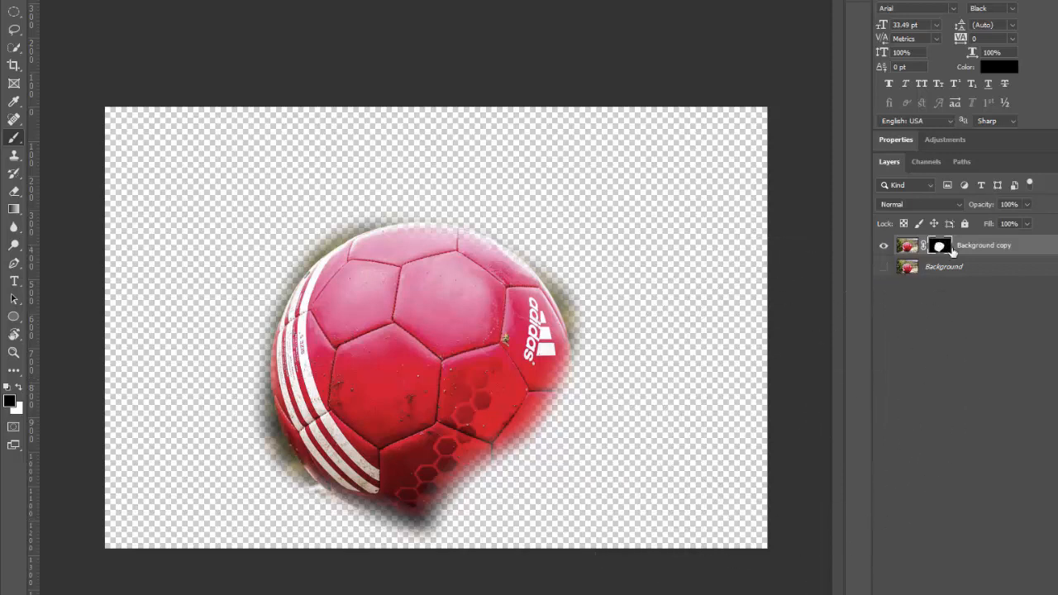
- Set the layer thumbnails to the large size
right_click(960, 334)
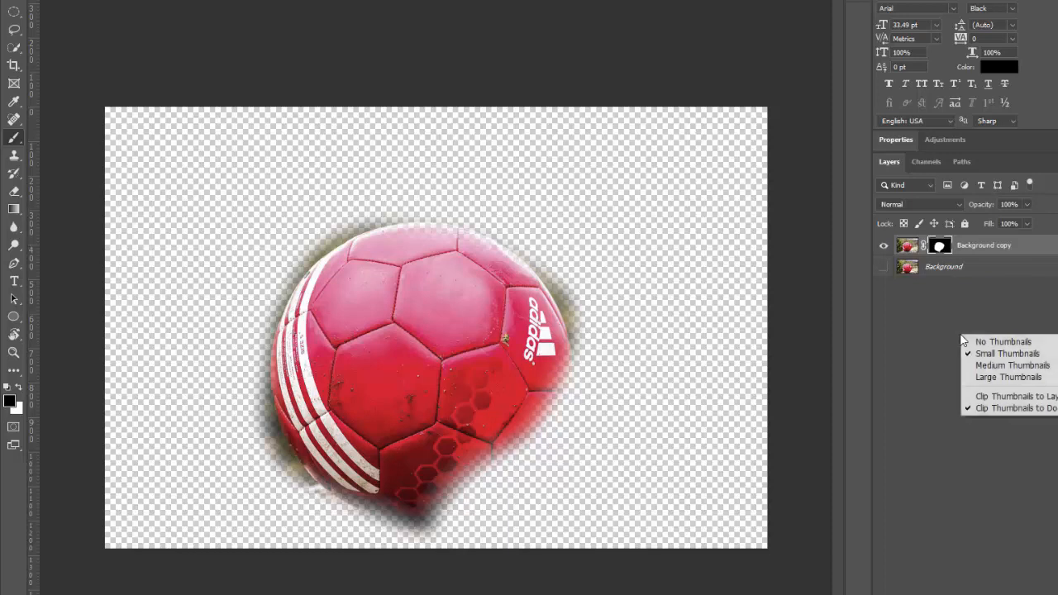
left_click(1003, 378)
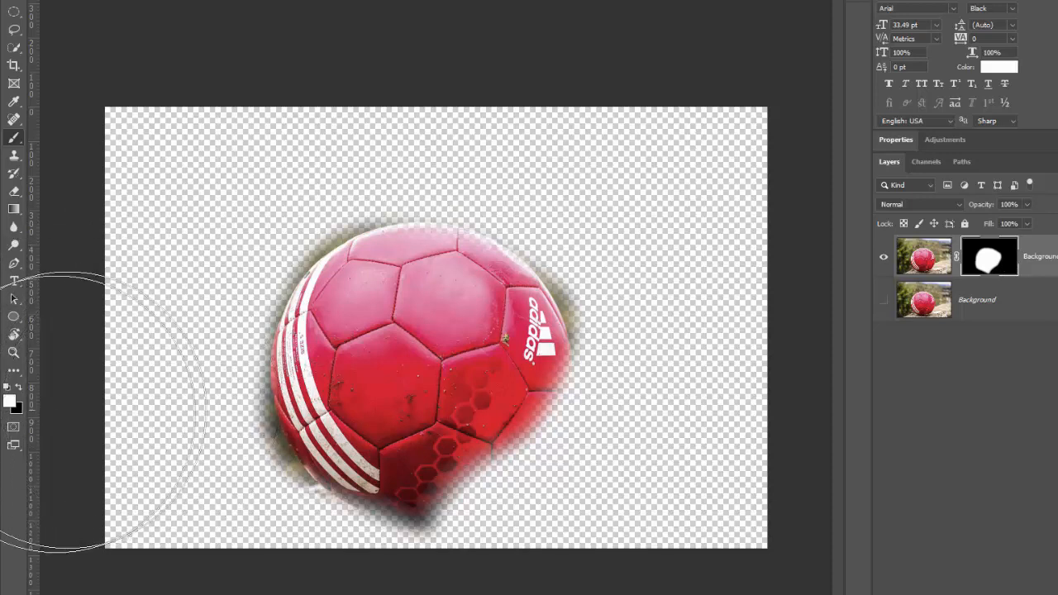
- Reduce the brush size to 400 and paint white on the mask to restore the soccer ball's hidden parts
key("x")
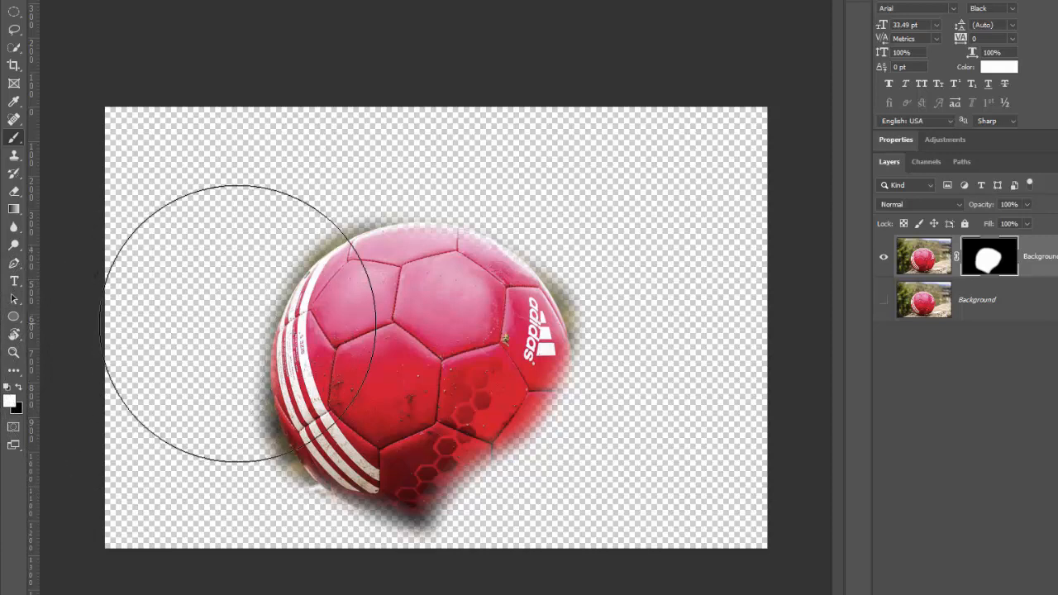
key("bracketleft")
key("bracketleft")
key("bracketleft")
key("bracketleft")
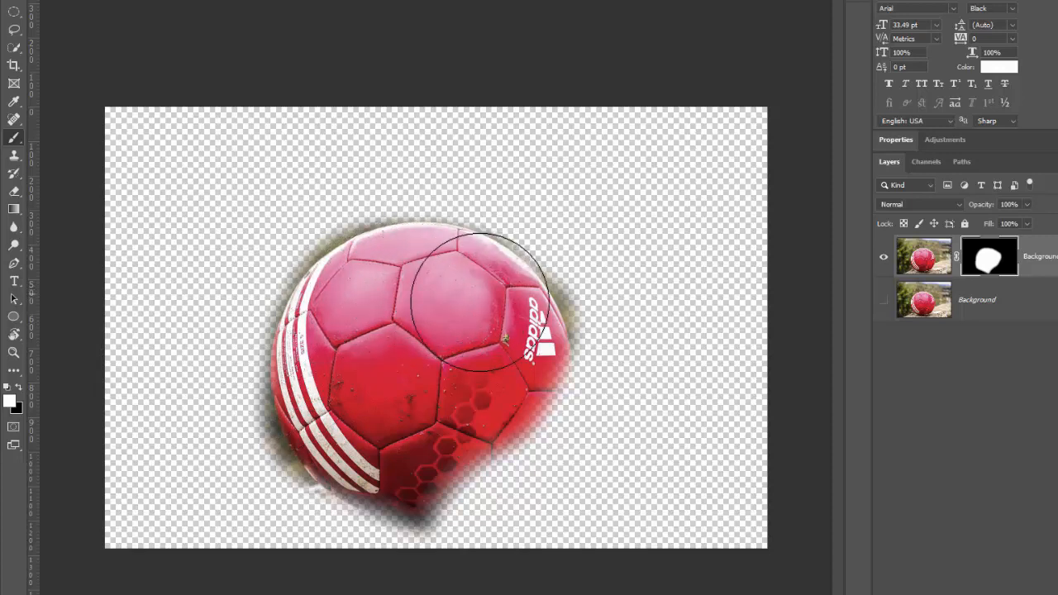
mouse_move(491, 314)
left_mouse_down()
mouse_move(512, 403)
mouse_move(489, 446)
mouse_move(449, 466)
mouse_move(363, 466)
mouse_move(340, 426)
mouse_move(334, 361)
left_mouse_up()
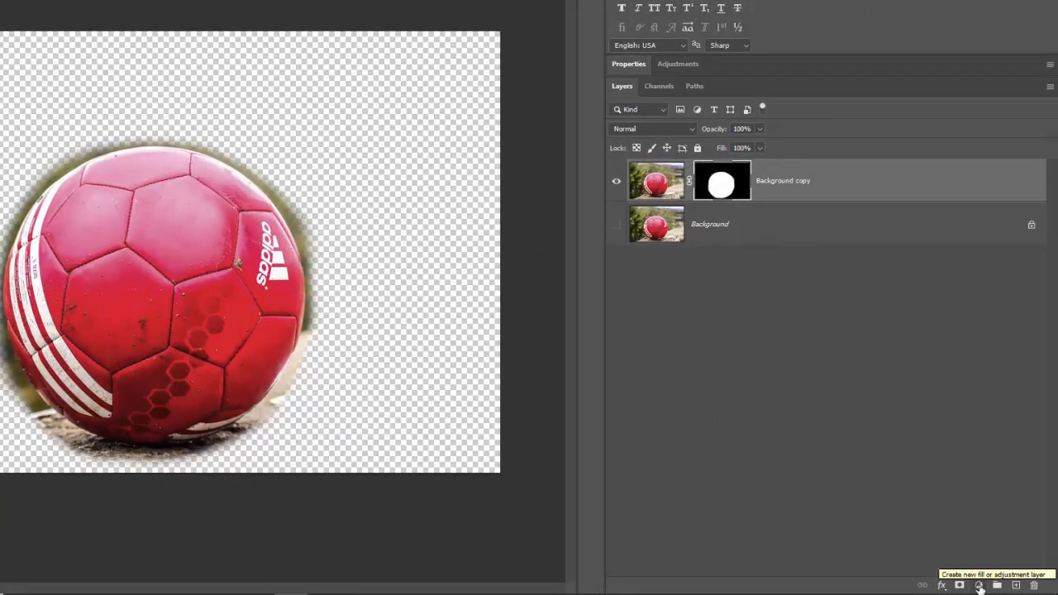
- Add a Solid Color fill layer in blue #307cc0 directly above the Background layer
left_click(742, 232)
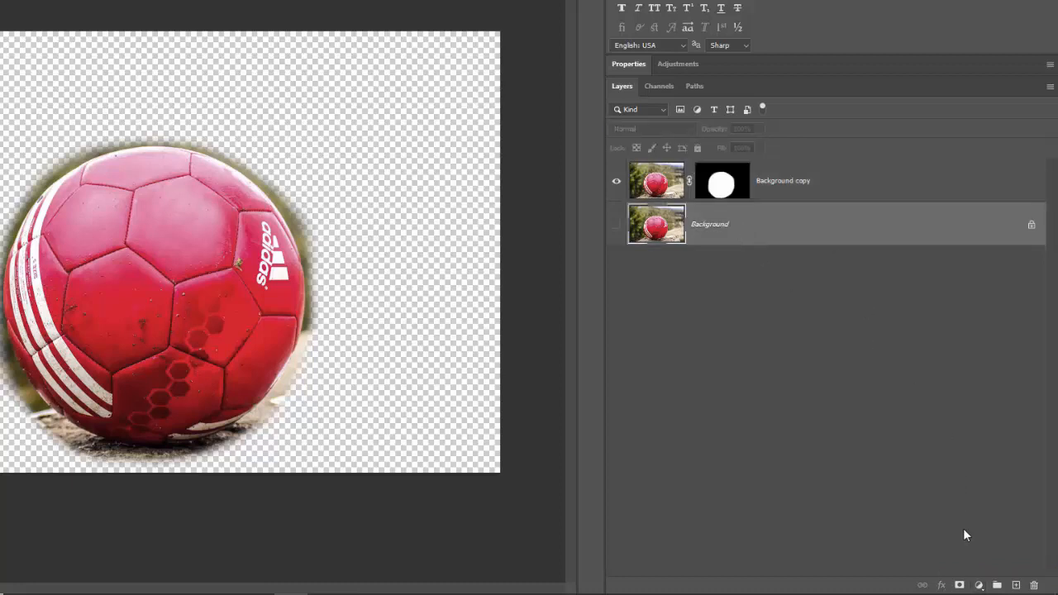
left_click(979, 585)
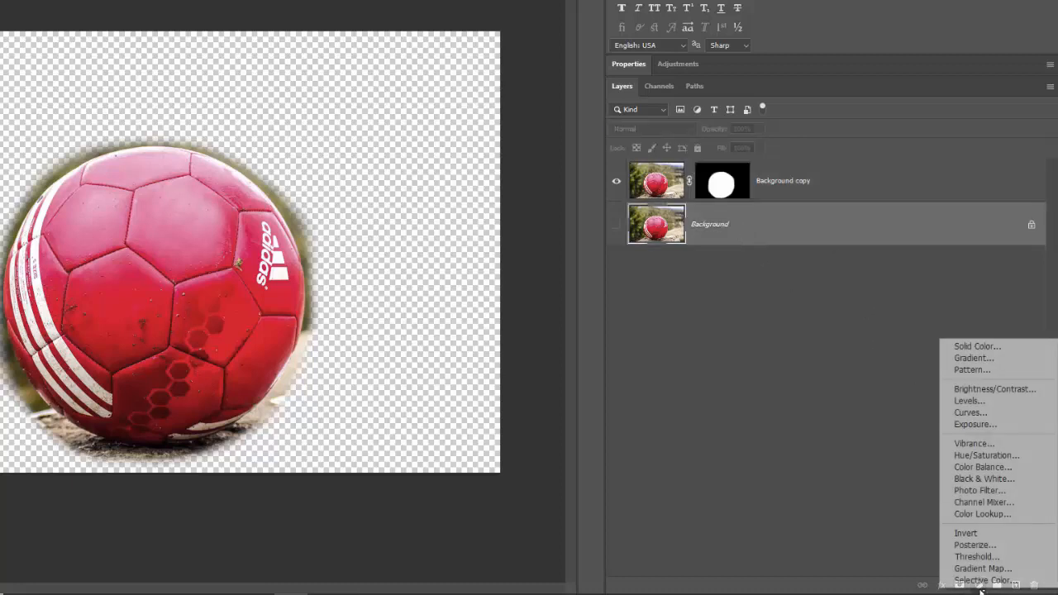
left_click(971, 348)
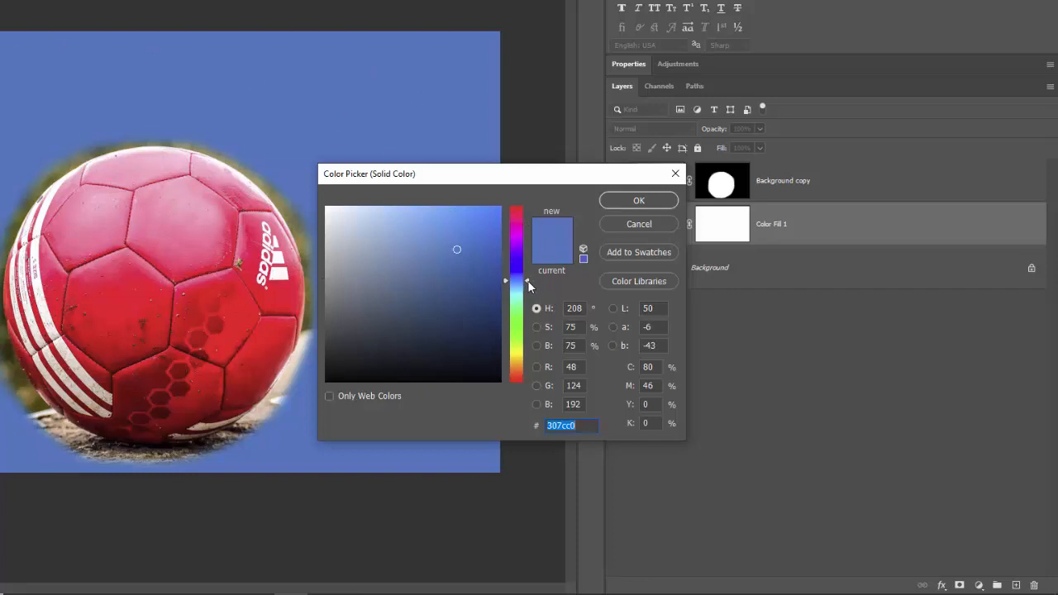
left_click(629, 203)
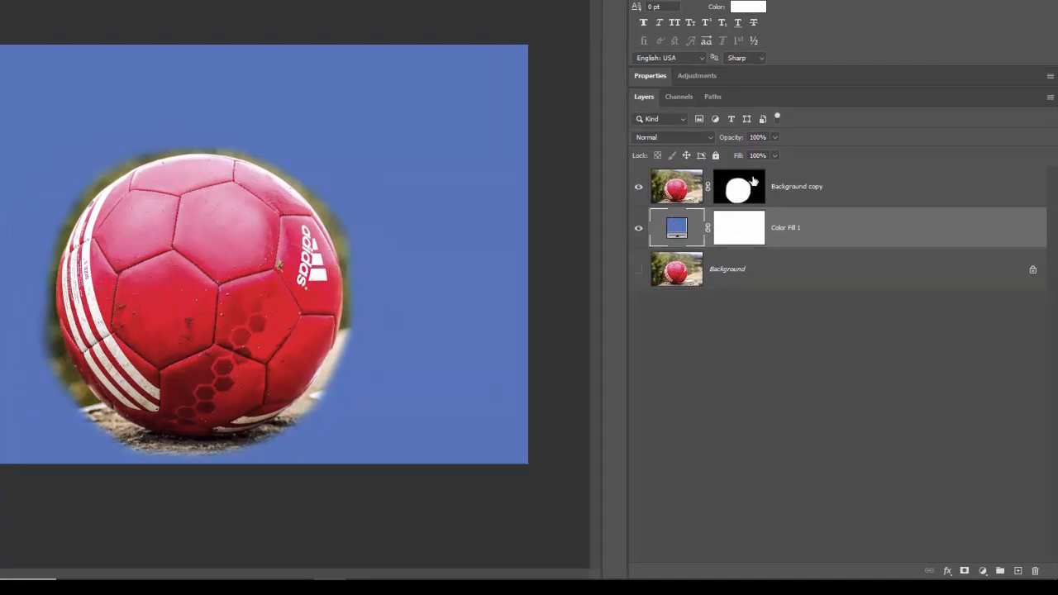
- Set the brush opacity to 16% and paint white on the Background copy mask to partly reveal the surroundings of the ball
left_click(754, 180)
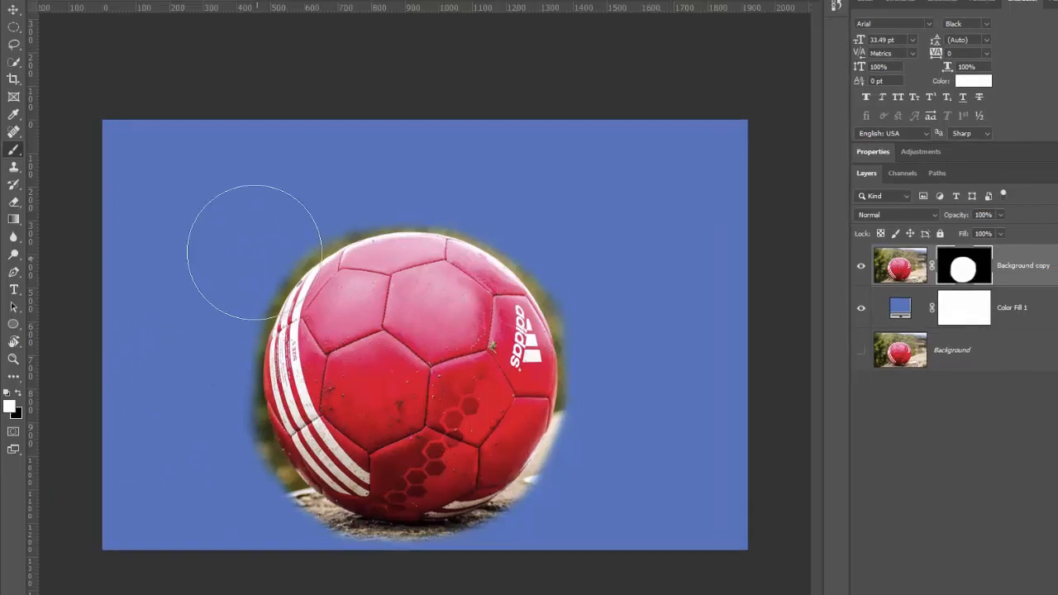
left_click_drag(256, 16, 205, 24)
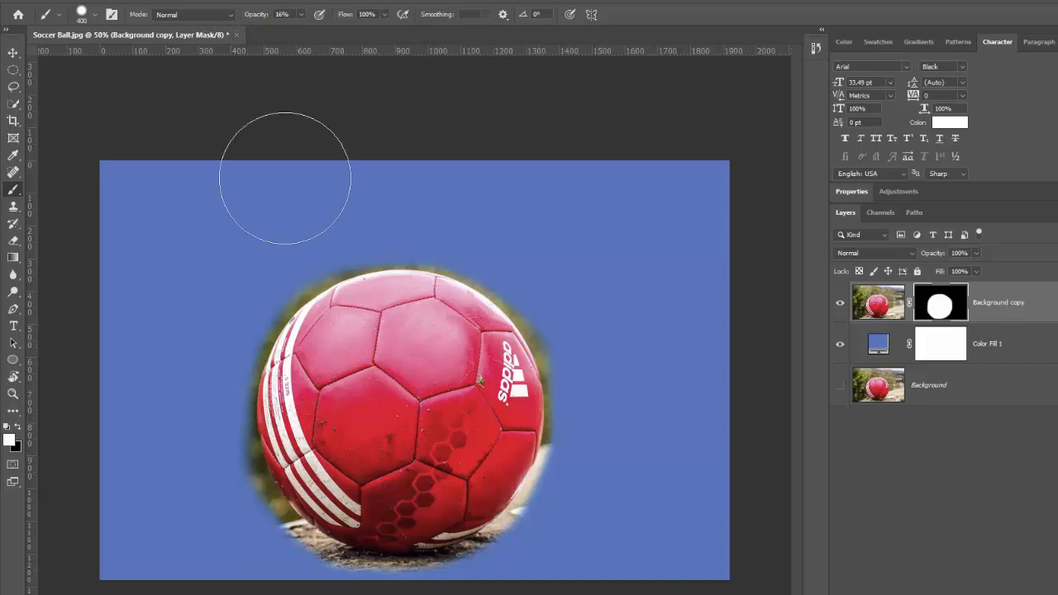
mouse_move(305, 314)
left_mouse_down()
mouse_move(259, 407)
mouse_move(273, 342)
mouse_move(309, 305)
mouse_move(387, 277)
mouse_move(481, 297)
mouse_move(519, 319)
mouse_move(552, 353)
mouse_move(573, 424)
mouse_move(552, 497)
mouse_move(518, 542)
mouse_move(461, 571)
mouse_move(319, 558)
mouse_move(271, 511)
mouse_move(246, 424)
mouse_move(262, 342)
mouse_move(292, 293)
mouse_move(368, 261)
mouse_move(418, 261)
mouse_move(396, 297)
mouse_move(337, 318)
mouse_move(379, 305)
mouse_move(484, 316)
mouse_move(530, 355)
mouse_move(543, 453)
mouse_move(501, 527)
mouse_move(452, 570)
mouse_move(359, 551)
mouse_move(291, 513)
mouse_move(270, 430)
mouse_move(286, 363)
mouse_move(327, 314)
mouse_move(282, 390)
mouse_move(269, 394)
mouse_move(272, 382)
mouse_move(301, 338)
mouse_move(376, 300)
mouse_move(421, 295)
mouse_move(468, 320)
mouse_move(499, 353)
mouse_move(514, 395)
mouse_move(513, 469)
mouse_move(482, 525)
mouse_move(432, 548)
mouse_move(365, 553)
mouse_move(293, 502)
mouse_move(277, 440)
mouse_move(281, 395)
mouse_move(351, 478)
mouse_move(373, 536)
mouse_move(325, 530)
mouse_move(286, 475)
mouse_move(284, 385)
mouse_move(329, 327)
mouse_move(512, 446)
mouse_move(447, 545)
mouse_move(507, 389)
mouse_move(401, 273)
mouse_move(255, 377)
mouse_move(343, 562)
mouse_move(361, 207)
mouse_move(550, 330)
mouse_move(497, 528)
mouse_move(574, 525)
mouse_move(567, 237)
mouse_move(484, 223)
left_mouse_up()
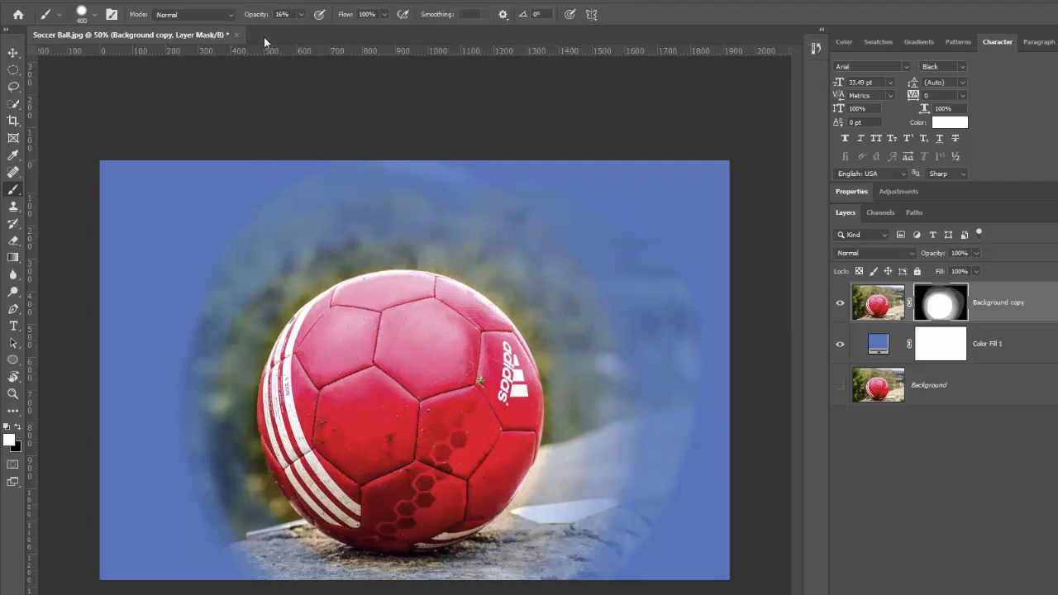
- Raise the brush opacity to 58% and paint white over the rest of the mask to reveal more of the scenery
left_click_drag(259, 19, 283, 24)
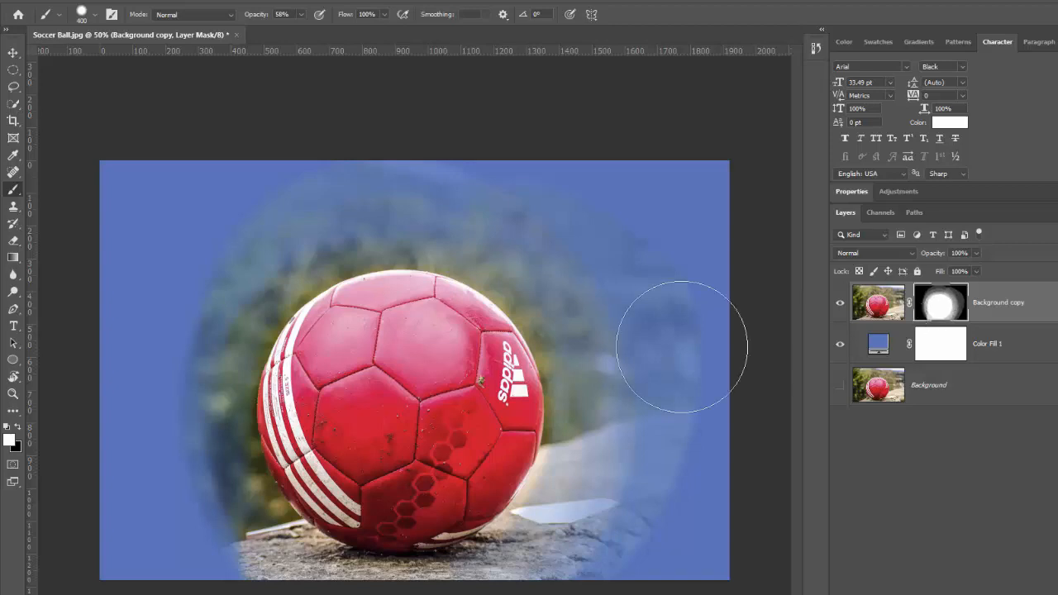
mouse_move(248, 502)
left_mouse_down()
mouse_move(246, 447)
mouse_move(255, 331)
mouse_move(322, 276)
mouse_move(461, 259)
mouse_move(552, 300)
mouse_move(594, 402)
mouse_move(570, 532)
mouse_move(527, 561)
mouse_move(301, 576)
mouse_move(229, 535)
mouse_move(188, 442)
mouse_move(188, 250)
mouse_move(276, 218)
mouse_move(404, 216)
mouse_move(518, 231)
mouse_move(605, 284)
mouse_move(652, 438)
mouse_move(595, 571)
mouse_move(363, 582)
mouse_move(210, 556)
mouse_move(149, 513)
mouse_move(114, 368)
mouse_move(137, 213)
mouse_move(246, 166)
mouse_move(456, 177)
mouse_move(676, 206)
mouse_move(706, 242)
mouse_move(694, 414)
mouse_move(659, 523)
mouse_move(587, 580)
mouse_move(676, 554)
mouse_move(709, 476)
mouse_move(299, 580)
mouse_move(129, 556)
mouse_move(115, 544)
mouse_move(359, 587)
mouse_move(646, 562)
mouse_move(730, 376)
mouse_move(637, 177)
left_mouse_up()
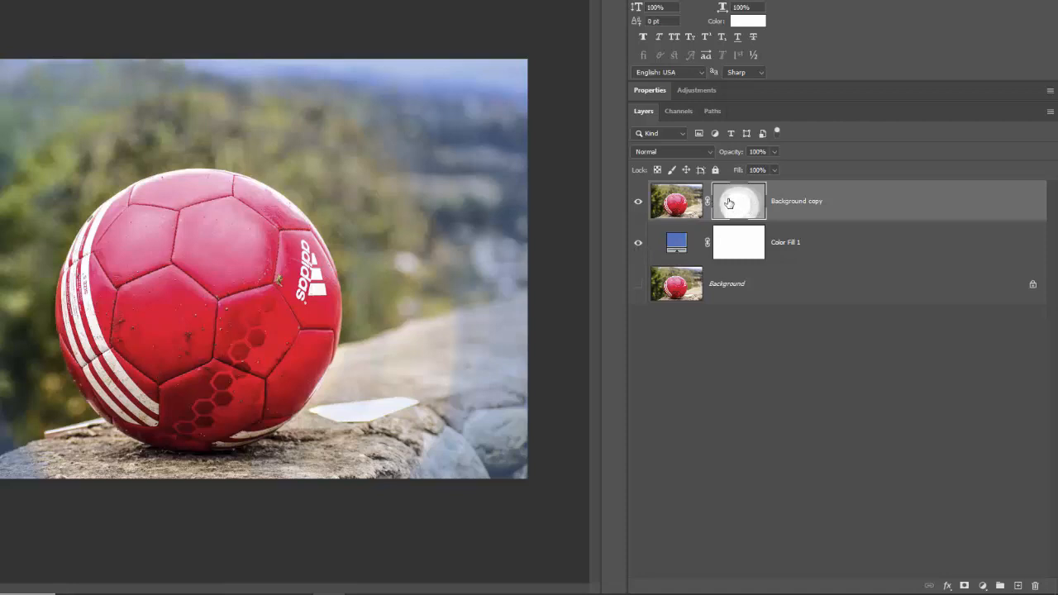
- Delete the mask from the Background copy layer without applying it, and briefly hide and reshow the layer
mouse_move(729, 204)
left_mouse_down()
mouse_move(789, 270)
mouse_move(741, 203)
left_mouse_up()
mouse_move(843, 201)
left_mouse_down()
mouse_move(852, 215)
mouse_move(852, 198)
left_mouse_up()
left_click_drag(741, 204, 1038, 587)
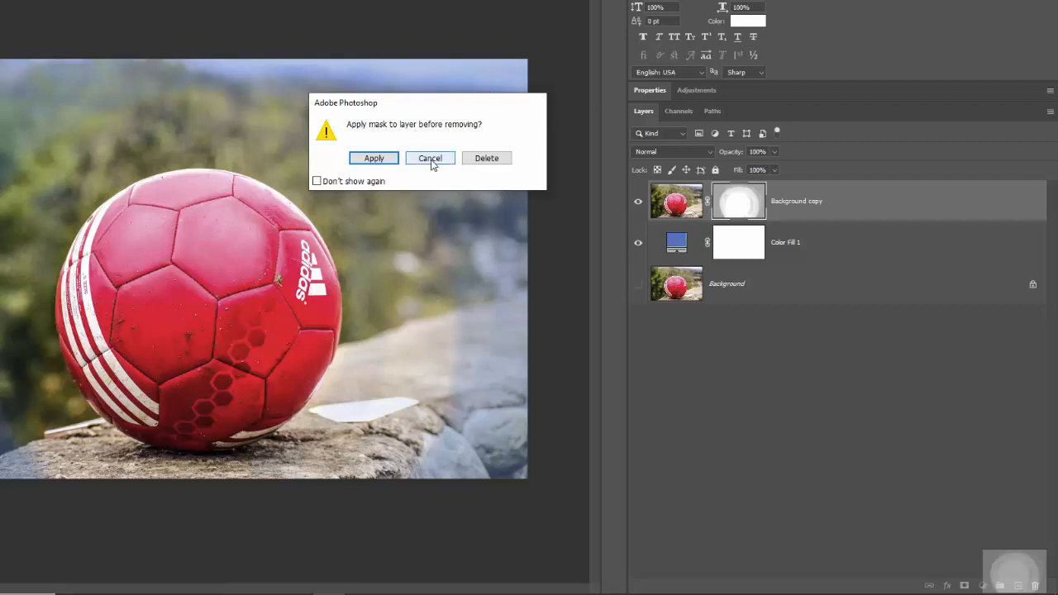
left_click(486, 158)
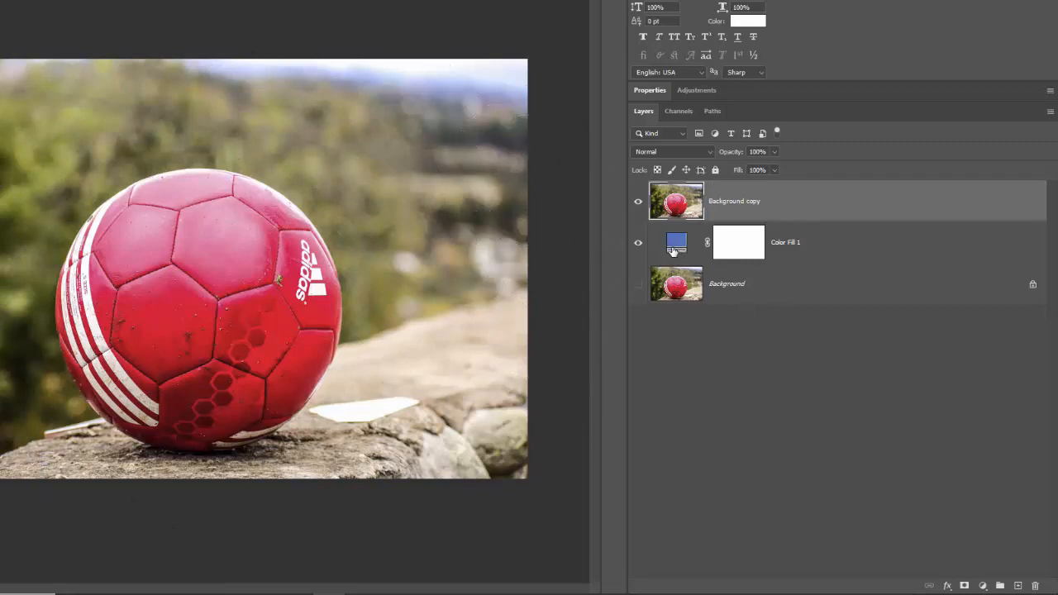
left_click(638, 202)
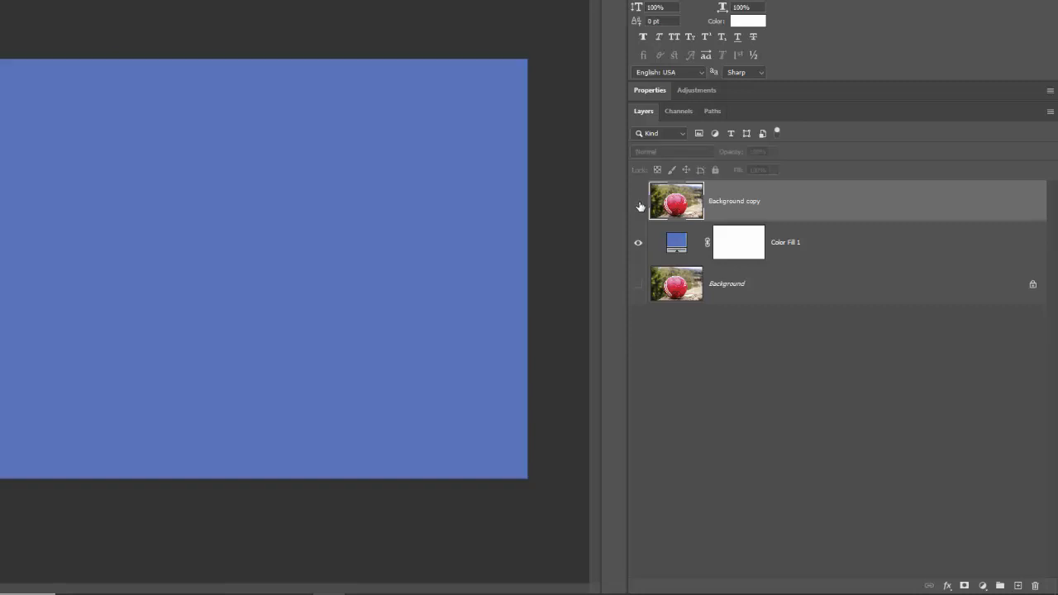
left_click(638, 203)
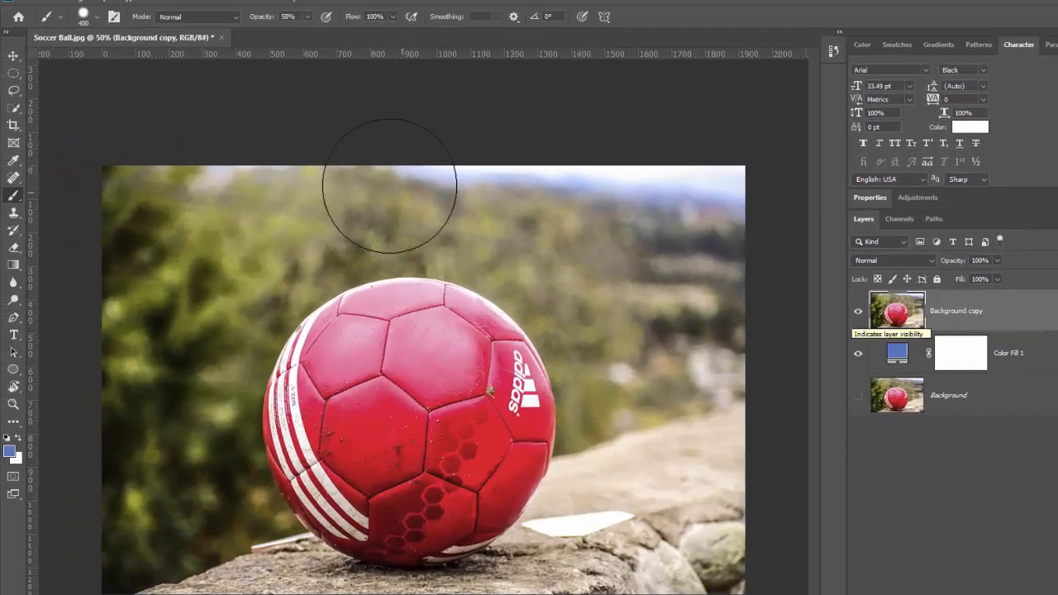
- Draw a circular selection about 850 px wide tightly around the soccer ball with the Elliptical Marquee tool
left_click(14, 73)
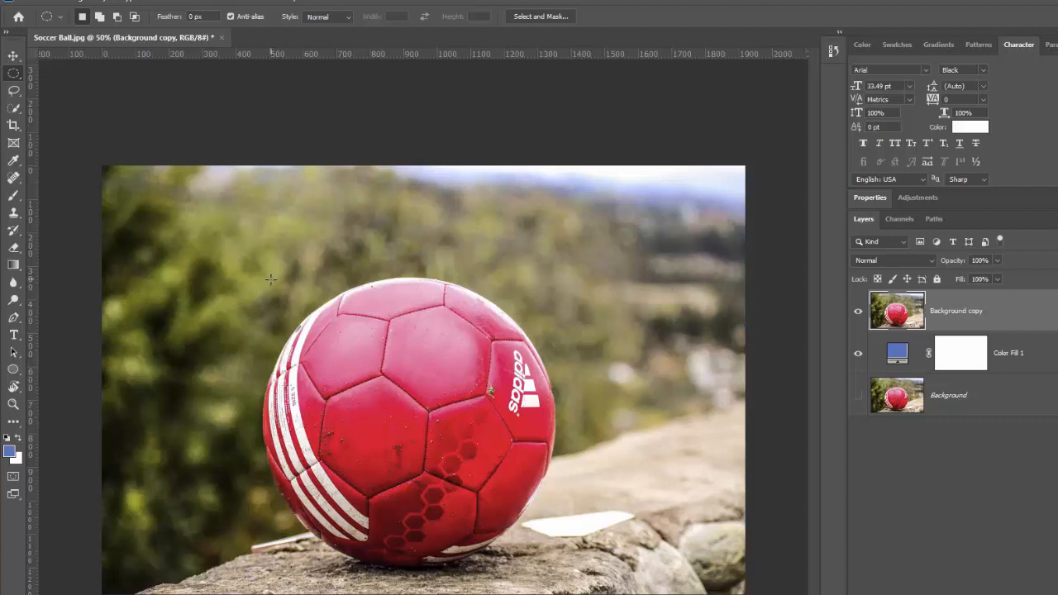
left_click_drag(273, 284, 540, 558)
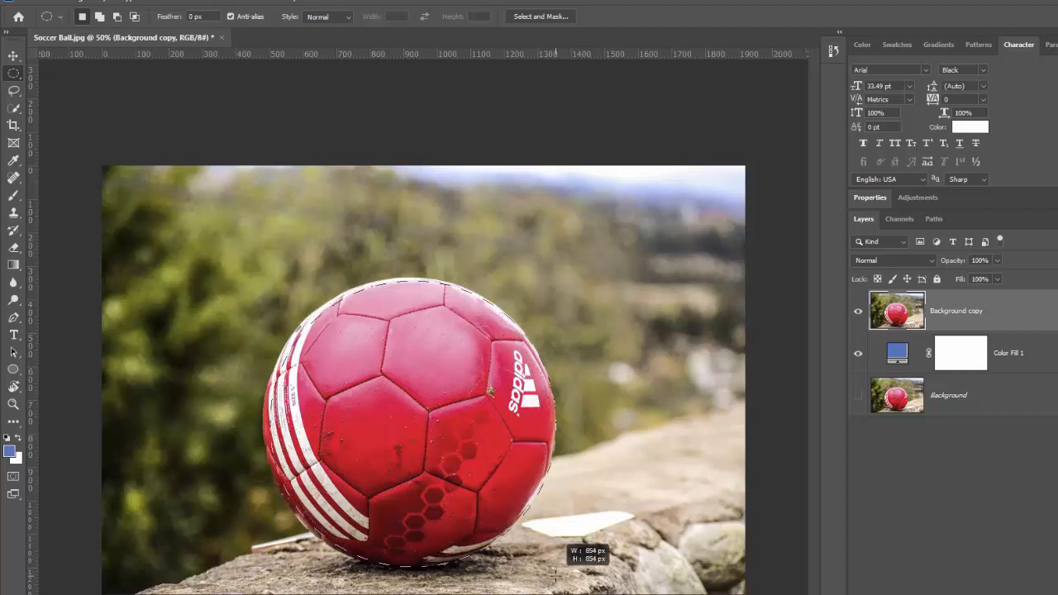
left_click_drag(557, 578, 563, 589)
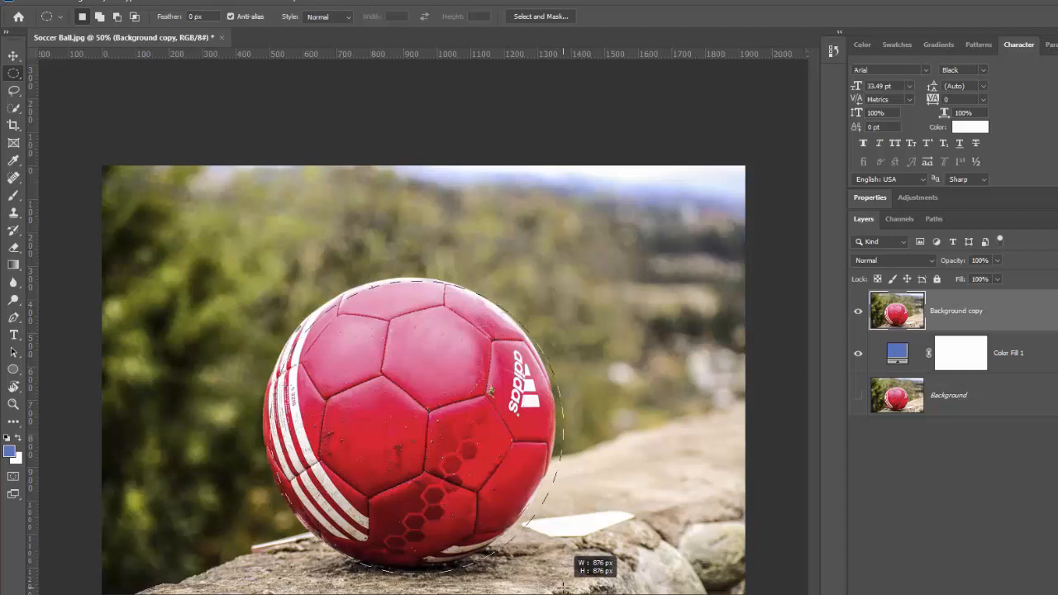
mouse_move(562, 585)
left_mouse_down()
mouse_move(578, 563)
mouse_move(605, 559)
mouse_move(561, 537)
mouse_move(615, 526)
mouse_move(583, 514)
mouse_move(674, 562)
mouse_move(499, 526)
mouse_move(534, 554)
mouse_move(612, 580)
mouse_move(554, 570)
mouse_move(553, 580)
left_mouse_up()
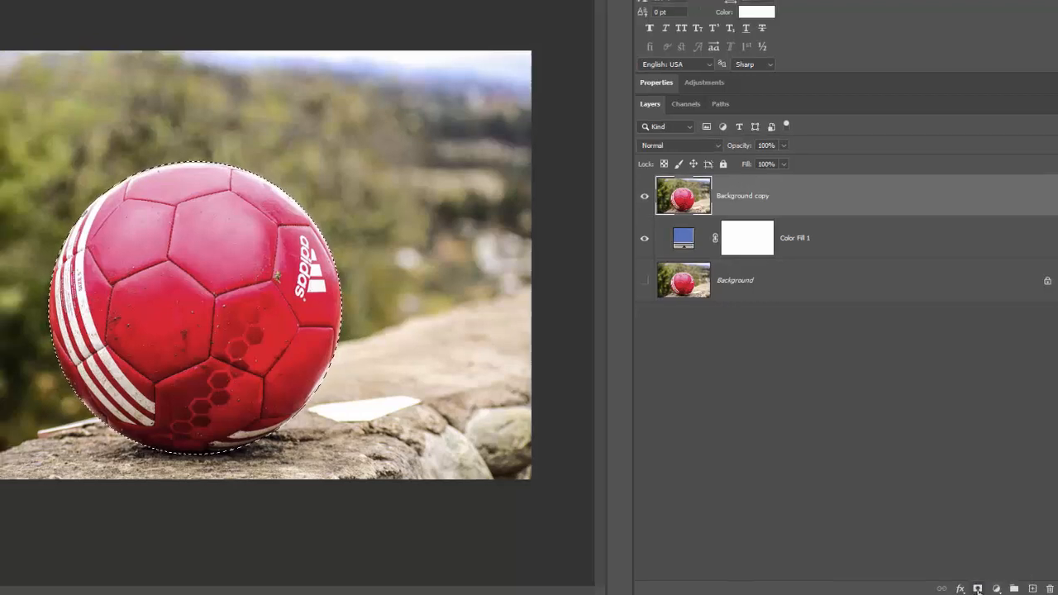
- Add a layer mask to the Background copy layer from the circular selection, and undo the mask
left_click(977, 588)
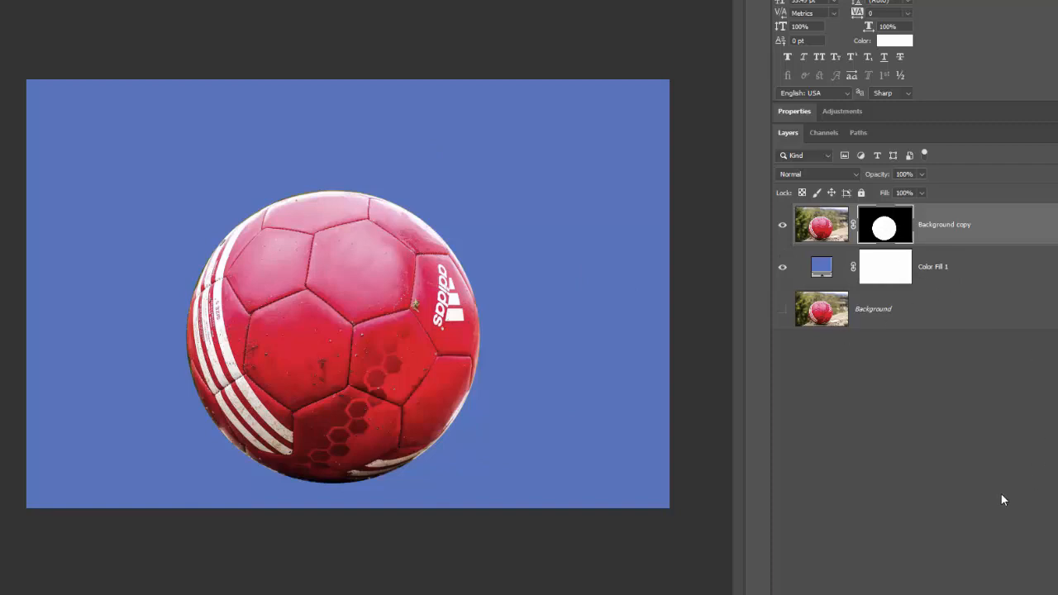
key("ctrl+z")
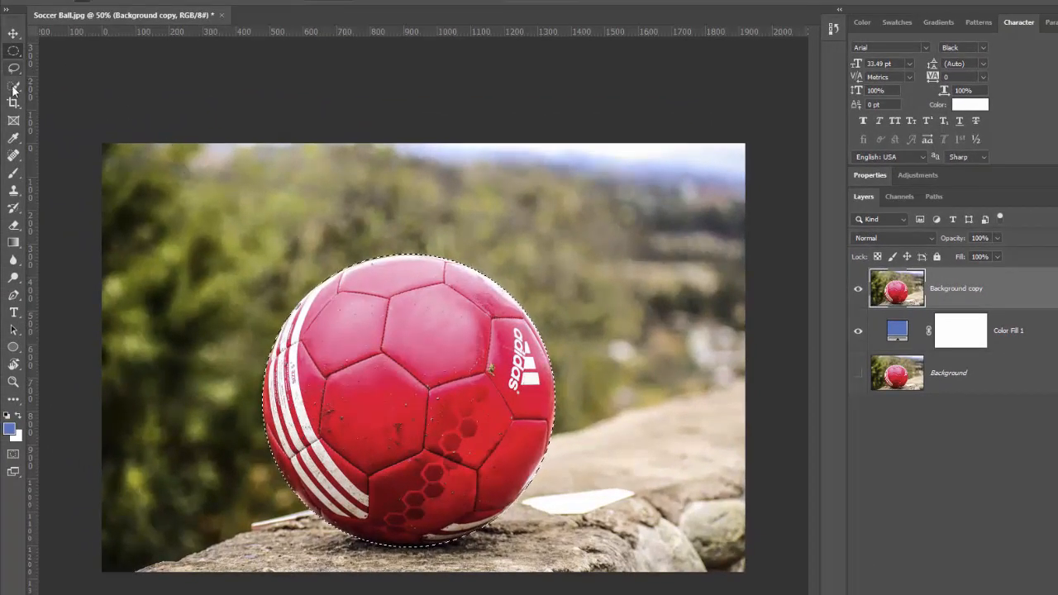
- Open the circular ball selection in Select and Mask and set its output to Layer Mask
left_click(13, 50)
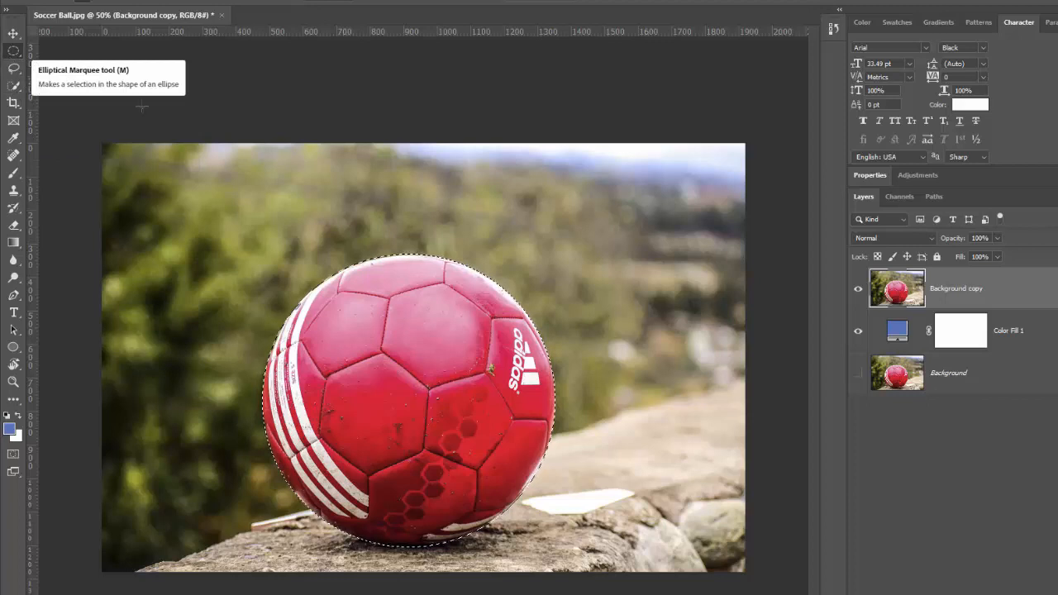
right_click(406, 355)
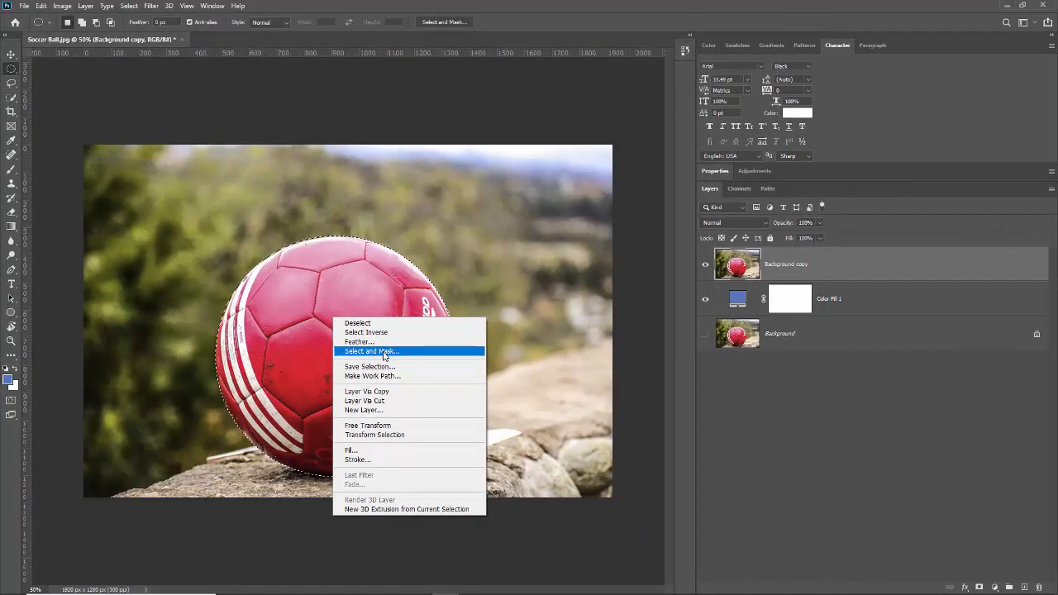
left_click(383, 353)
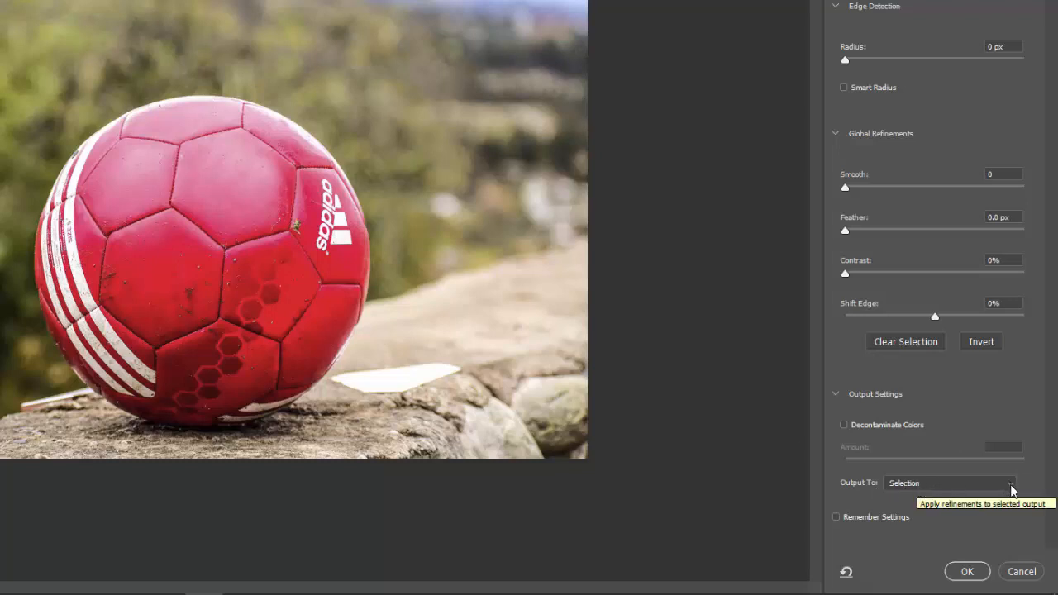
left_click(1010, 486)
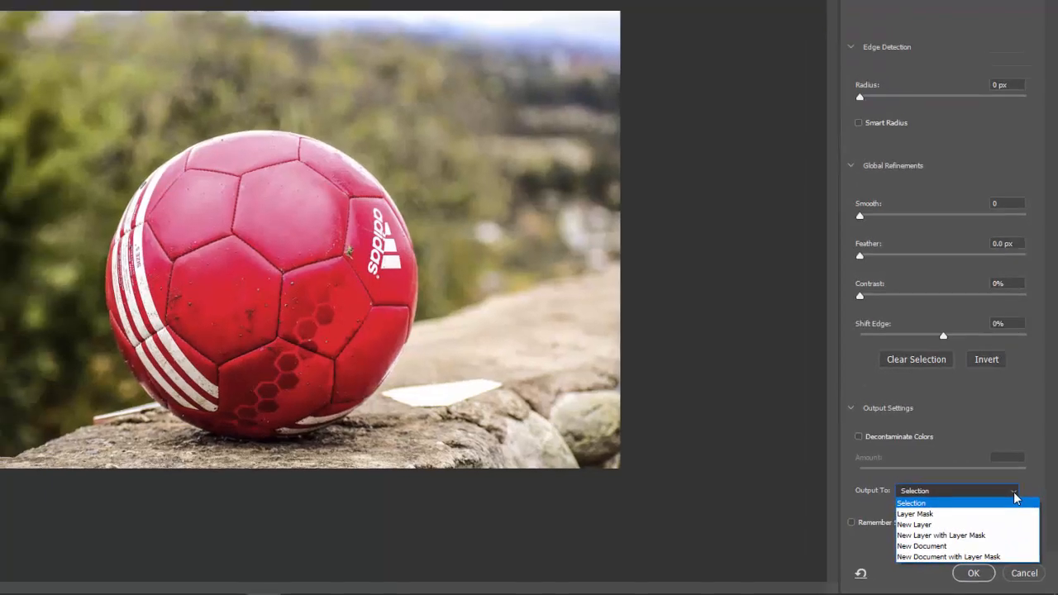
left_click(1012, 493)
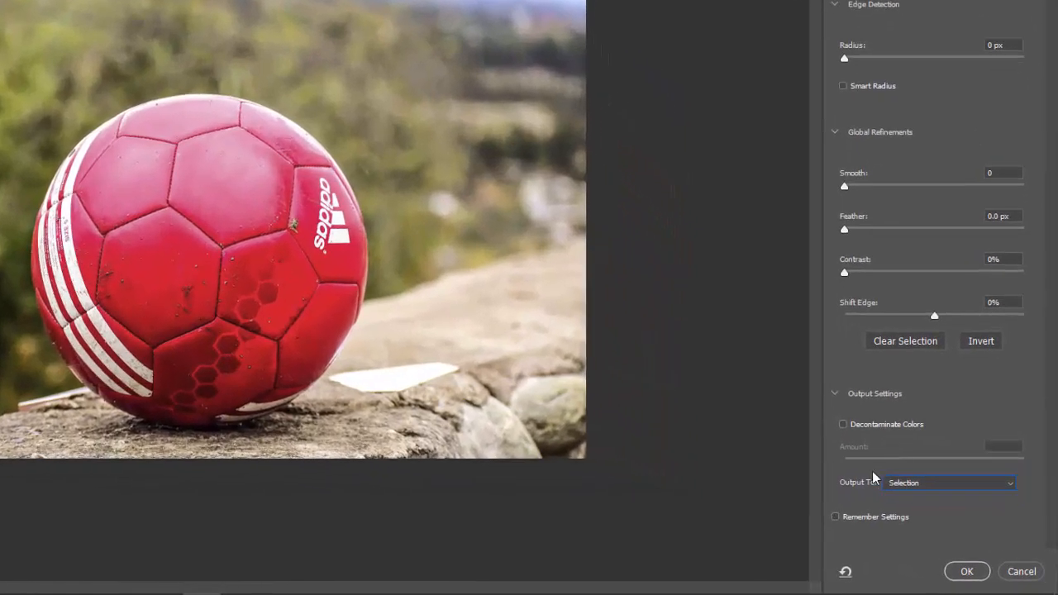
left_click(1010, 486)
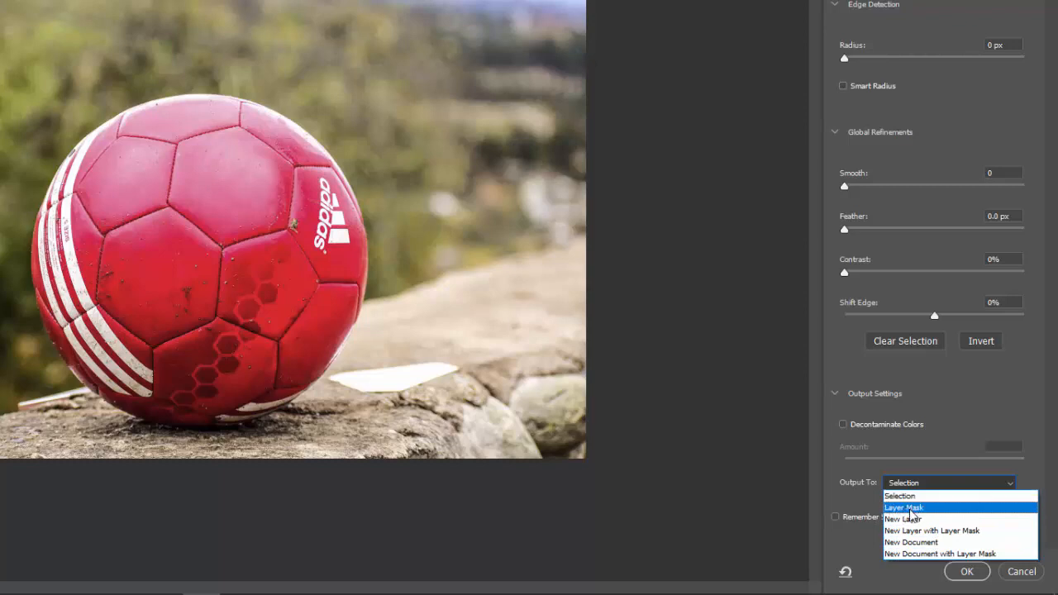
left_click(904, 507)
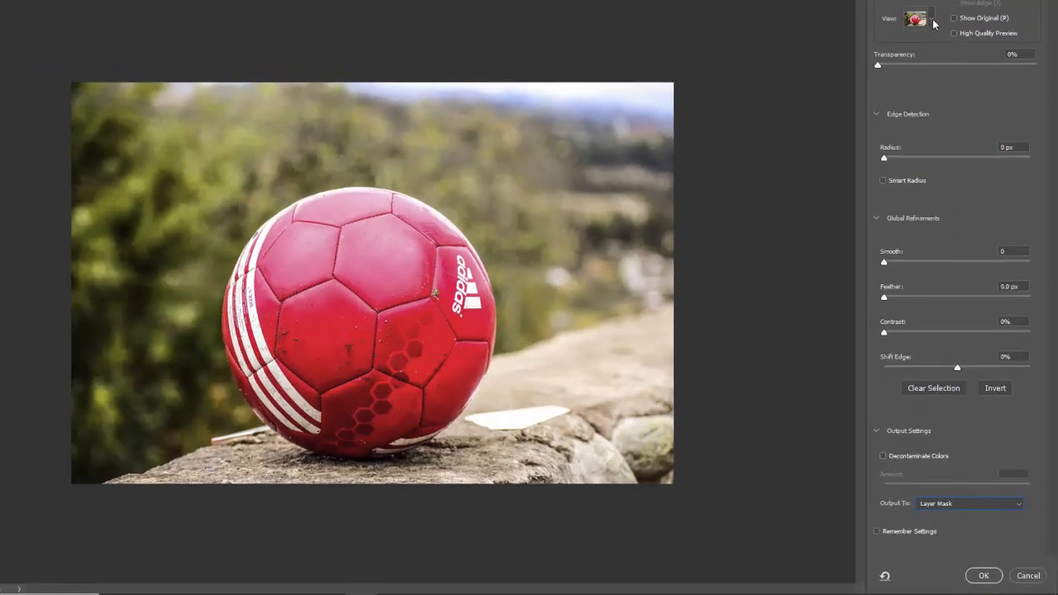
- Preview the selection as Marching Ants and apply it as a layer mask on the Background copy layer
left_click(931, 20)
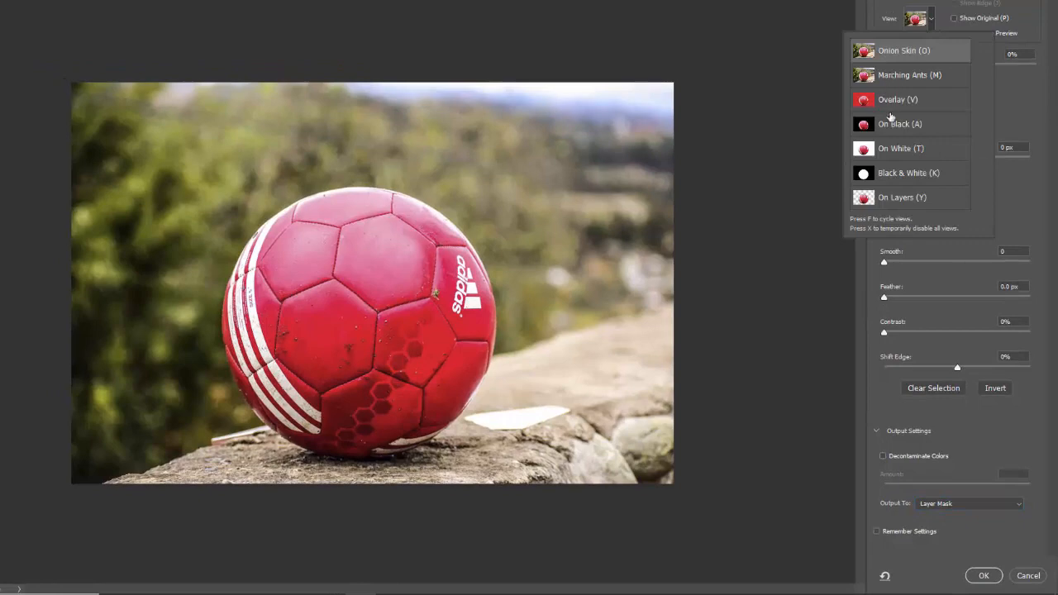
left_click(885, 85)
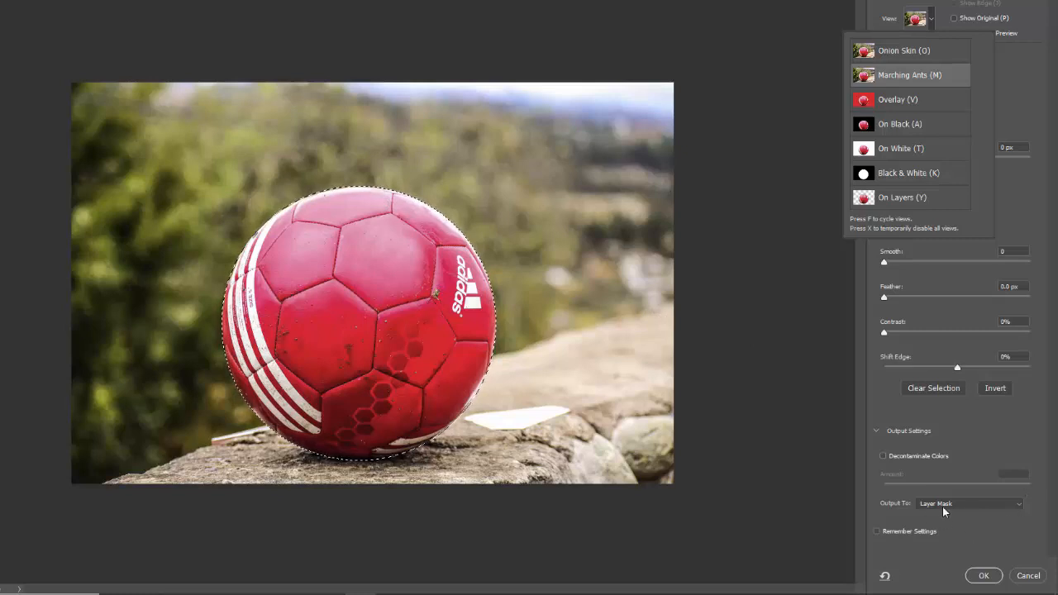
left_click(983, 576)
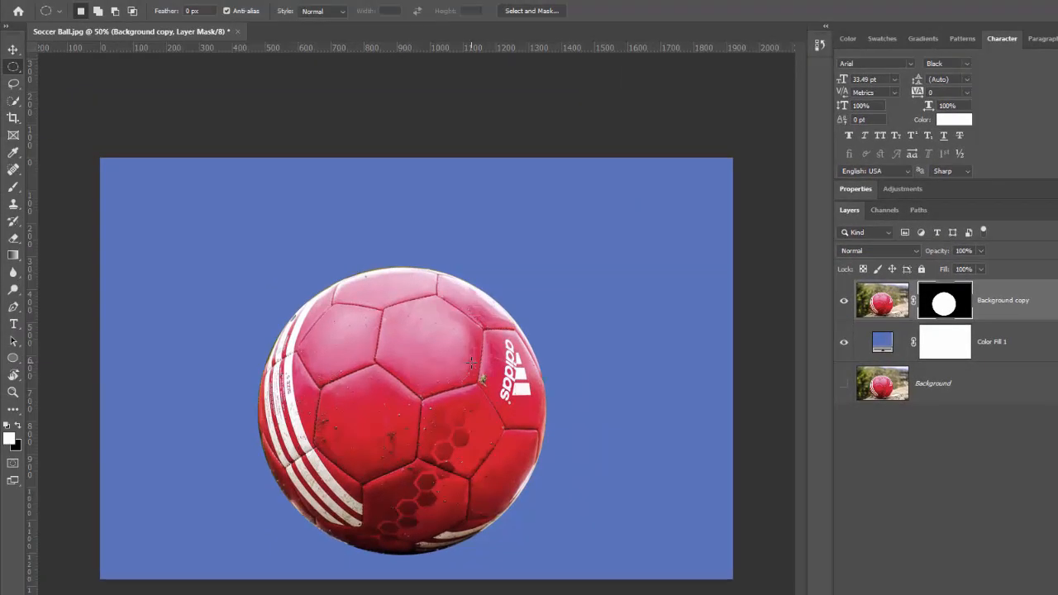
- Paint white over the mask around the ball with a 1200 px brush at 22% opacity to partly reveal the scenery
key("b")
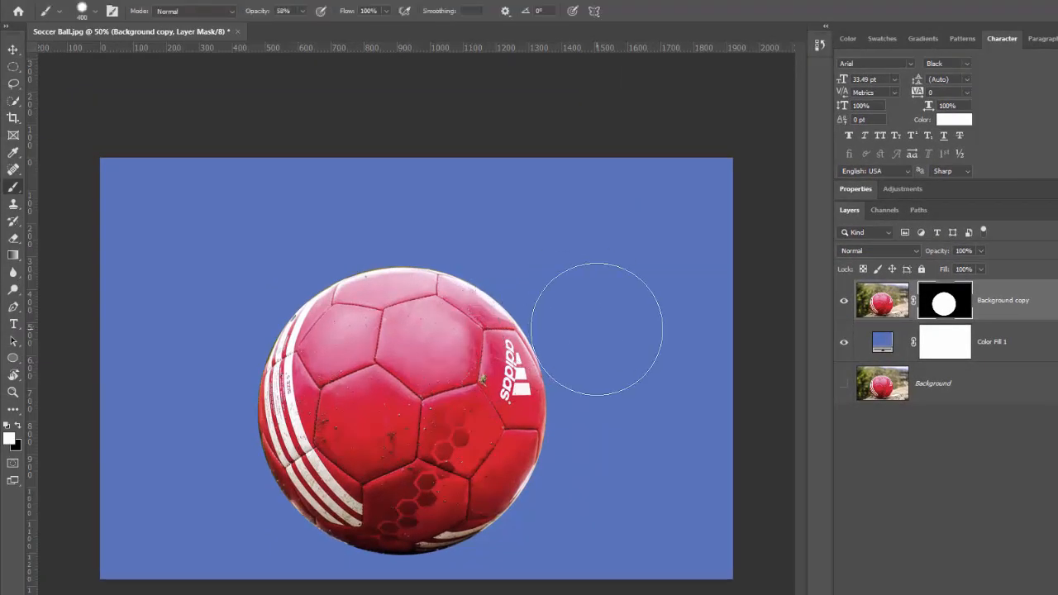
key("bracketright")
key("bracketright")
key("bracketright")
key("bracketright")
key("bracketright")
key("bracketright")
key("bracketright")
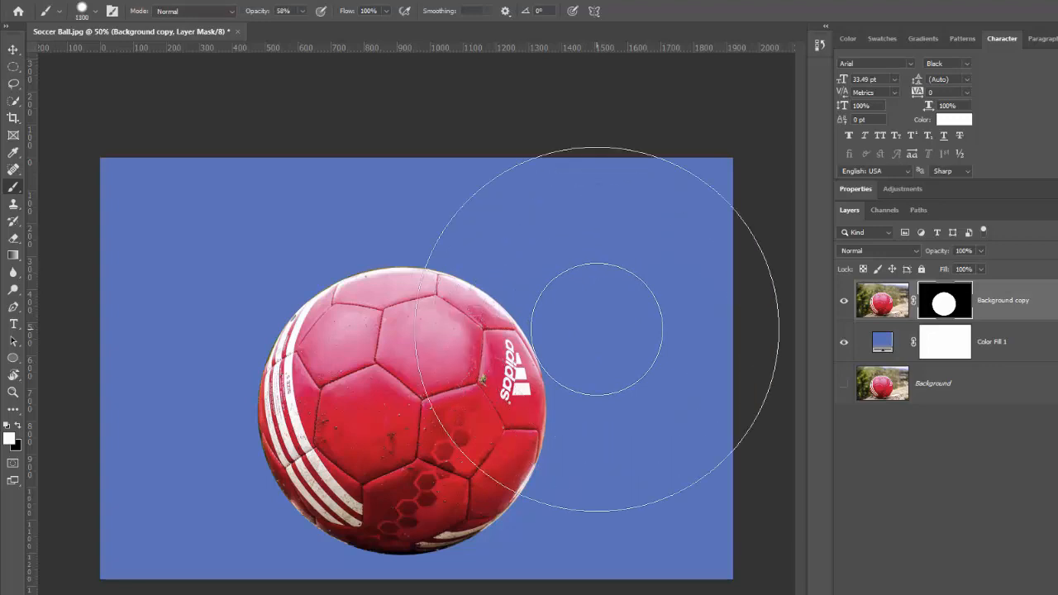
key("bracketright")
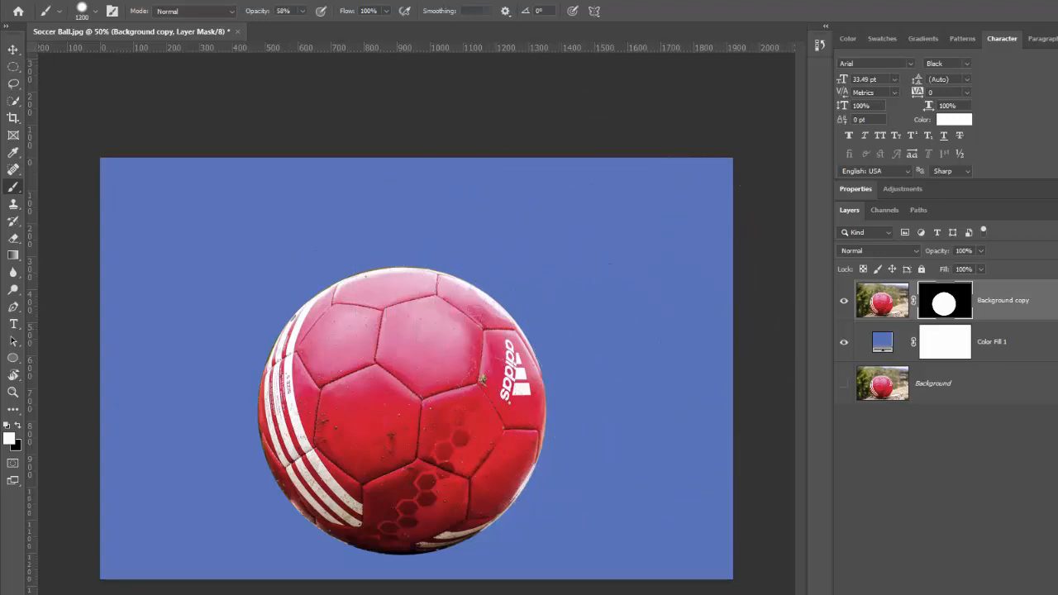
left_click_drag(255, 16, 240, 16)
mouse_move(248, 236)
left_mouse_down()
mouse_move(192, 235)
mouse_move(546, 232)
mouse_move(670, 270)
left_mouse_up()
mouse_move(645, 451)
left_mouse_down()
mouse_move(422, 552)
mouse_move(248, 496)
mouse_move(178, 271)
mouse_move(551, 271)
mouse_move(331, 578)
mouse_move(190, 570)
left_mouse_up()
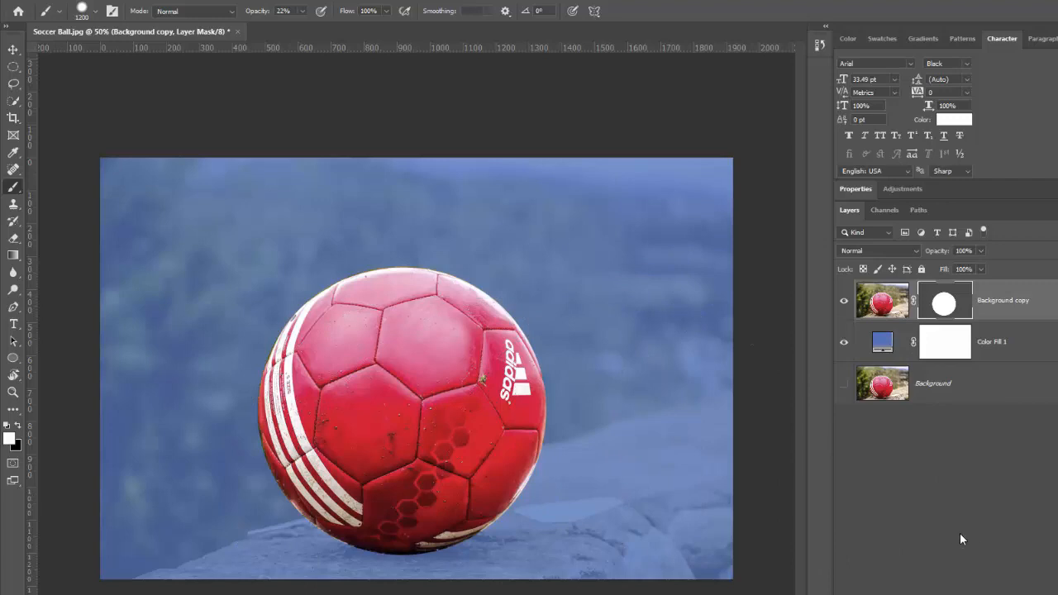
key("v")
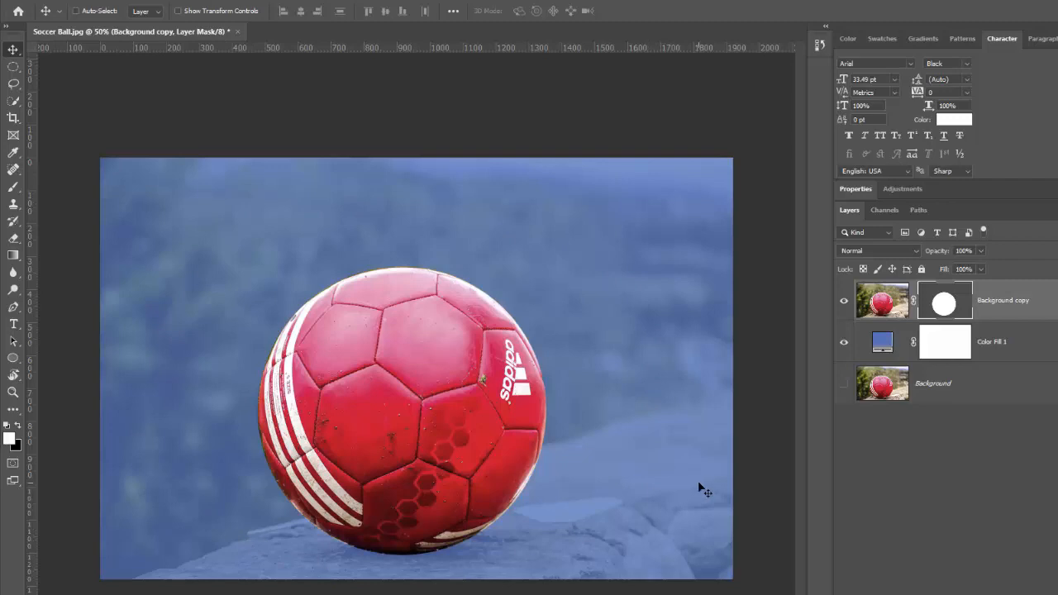
- Lower the brush opacity to 9% and paint white over the upper part of the mask to reveal more of the trees
key("b")
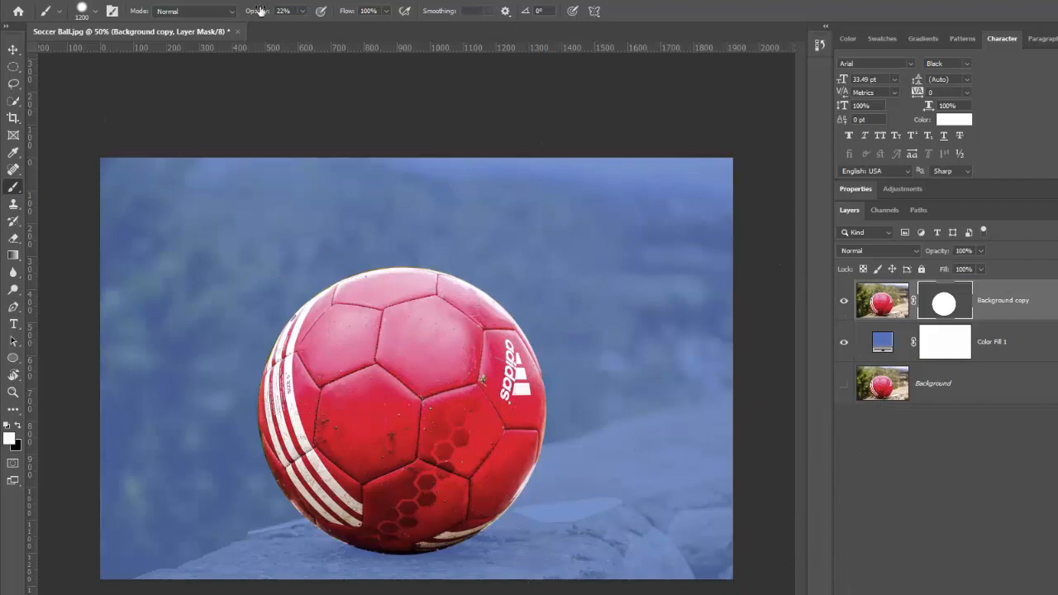
left_click_drag(257, 16, 251, 17)
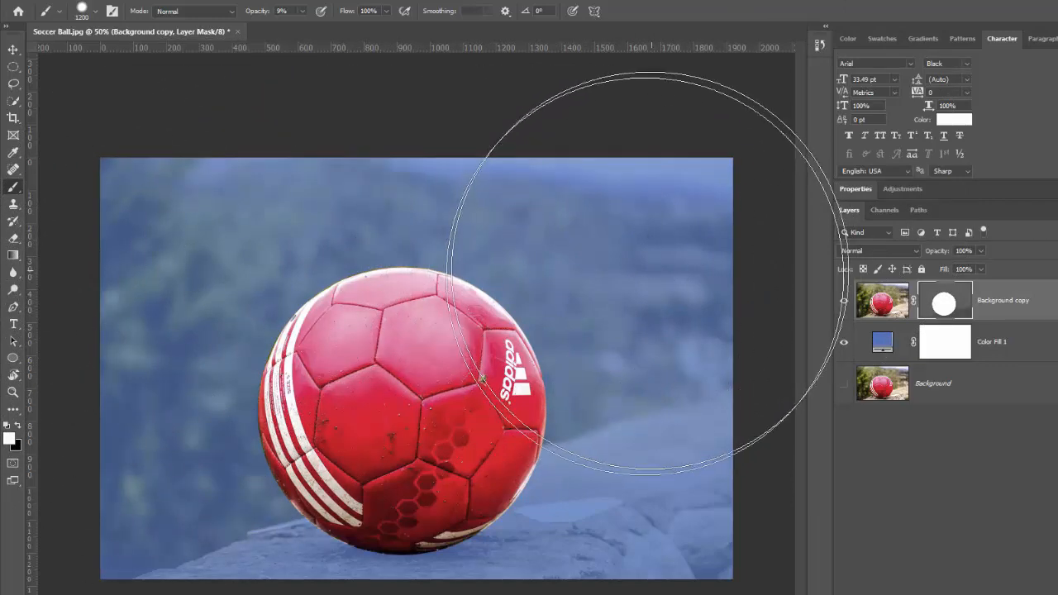
mouse_move(671, 234)
left_mouse_down()
mouse_move(571, 244)
mouse_move(277, 232)
mouse_move(553, 248)
mouse_move(633, 224)
mouse_move(213, 189)
mouse_move(666, 151)
mouse_move(197, 145)
mouse_move(425, 133)
mouse_move(714, 149)
mouse_move(248, 134)
mouse_move(201, 184)
mouse_move(571, 175)
mouse_move(696, 185)
mouse_move(475, 191)
mouse_move(357, 231)
mouse_move(521, 487)
mouse_move(648, 524)
mouse_move(646, 572)
mouse_move(646, 545)
mouse_move(181, 492)
mouse_move(211, 439)
mouse_move(633, 523)
left_mouse_up()
left_click(844, 383)
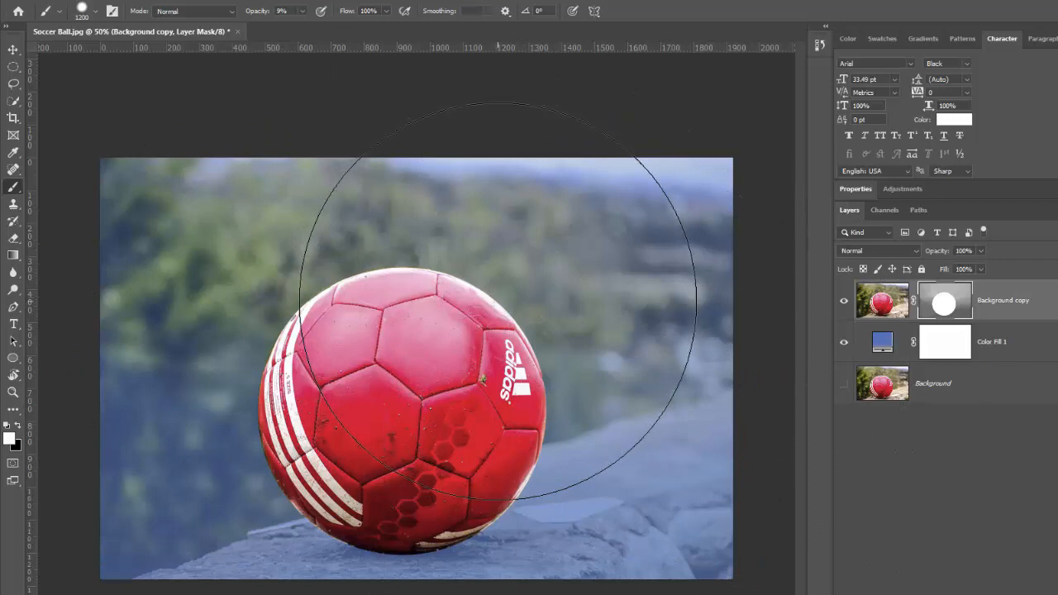
- Switch to the Move tool, and briefly hide and reshow the Color Fill 1 layer to check the mask's transparency
key("v")
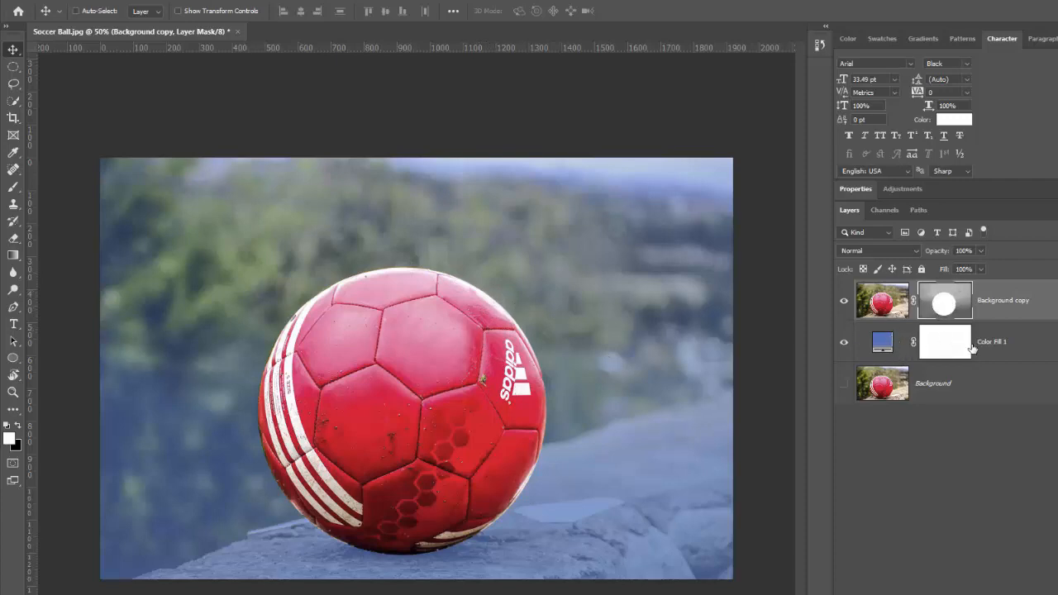
left_click(844, 342)
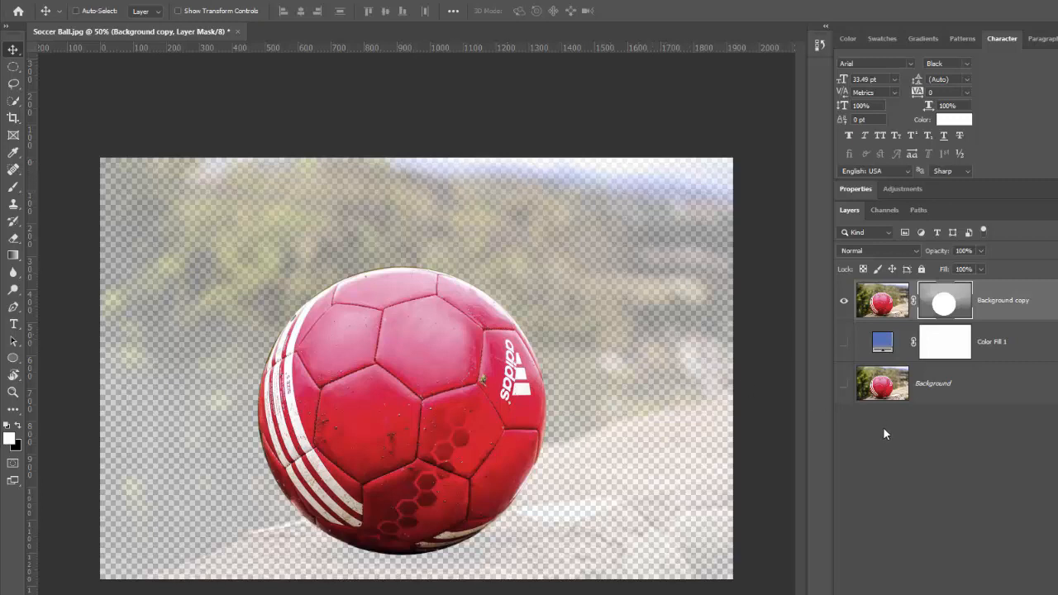
left_click(844, 342)
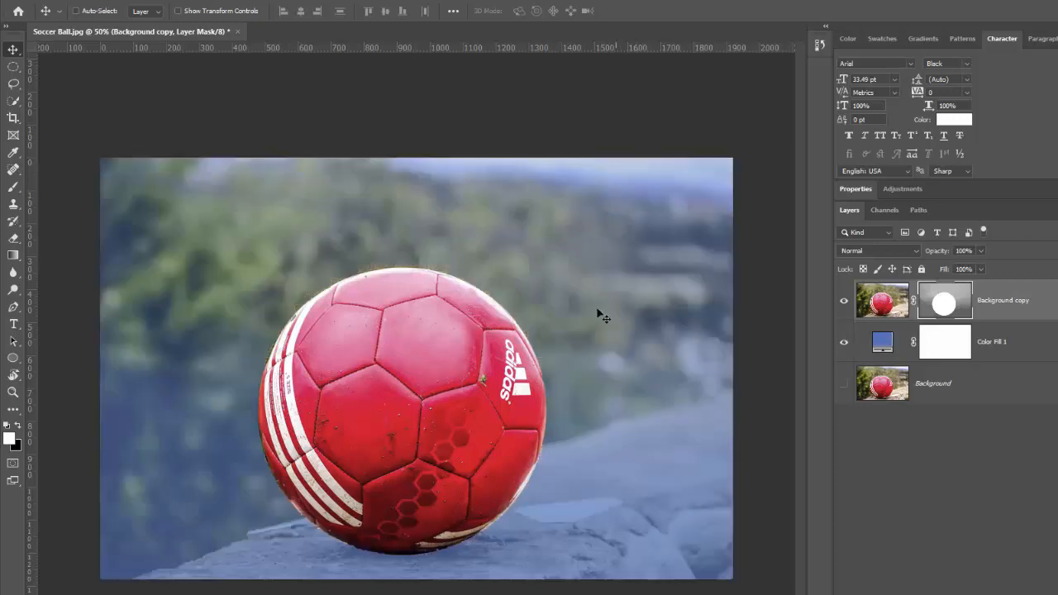